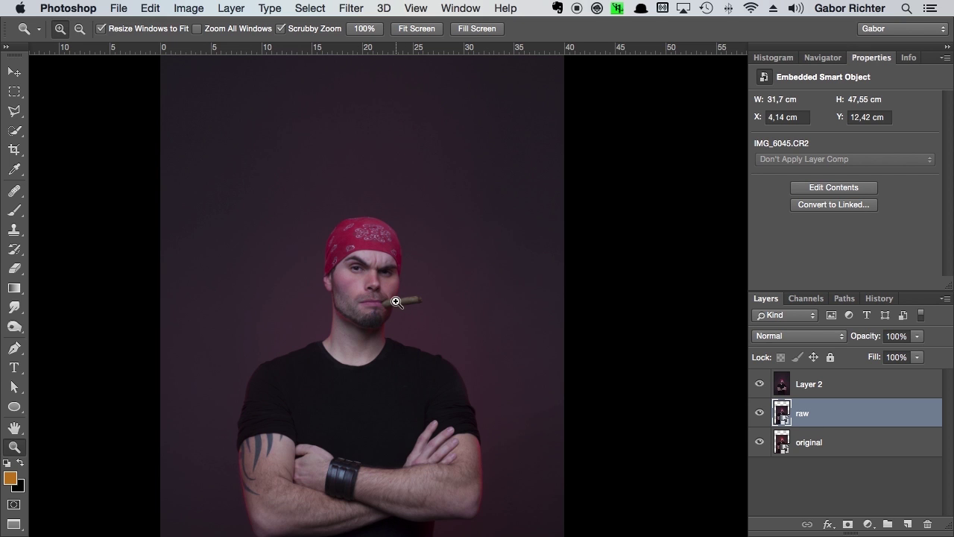
# Step: Zoom out to the full portrait, select Layer 2 and open the Marquee tool's shape flyout
pyautogui.moveTo(396, 301); pyautogui.dragTo(377, 313)
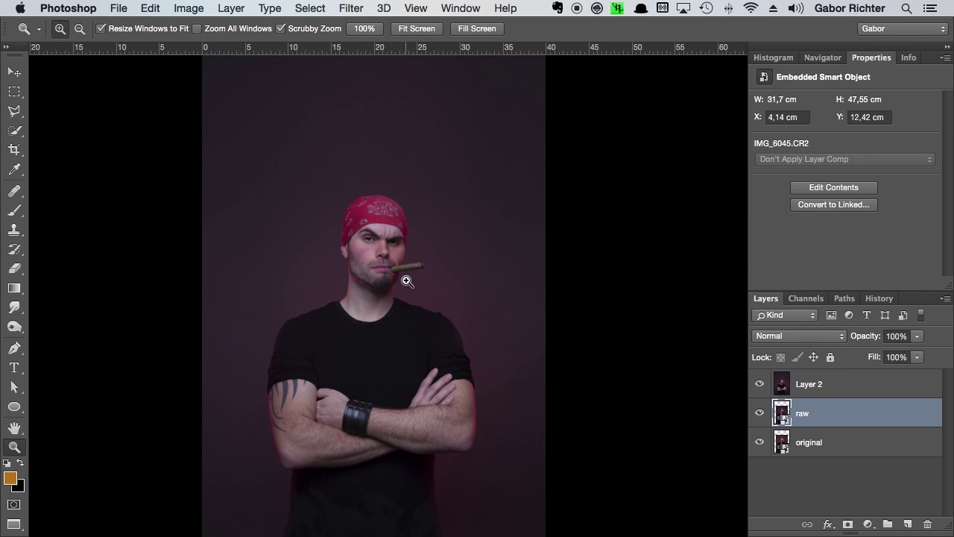
pyautogui.click(862, 386)
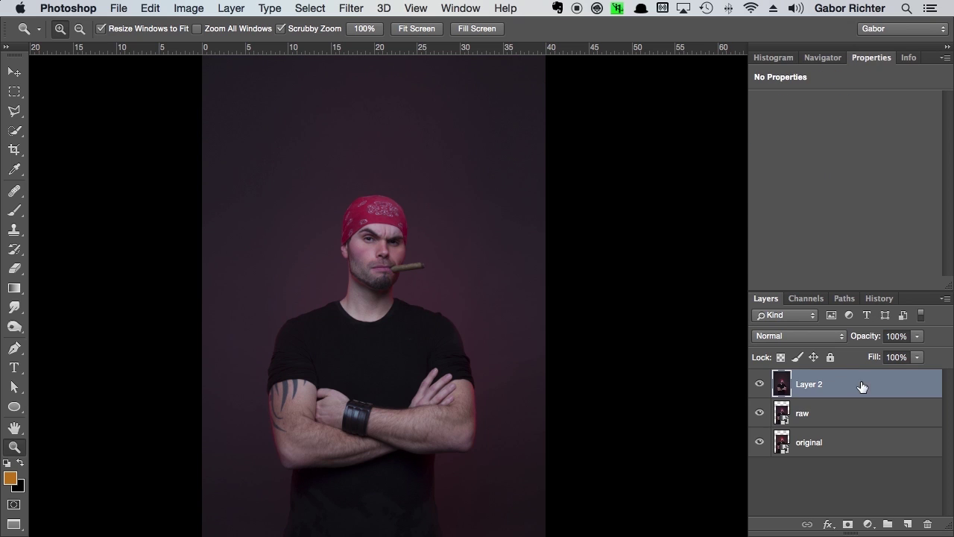
pyautogui.moveTo(15, 92); pyautogui.dragTo(68, 107)
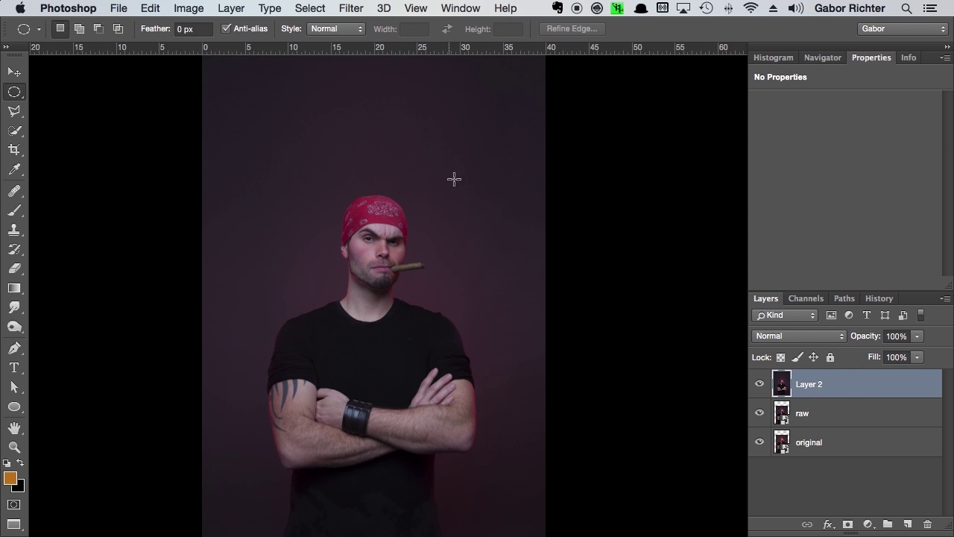
# Step: Copy an elliptical selection around the head onto Layer 3 and preview that layer alone
pyautogui.moveTo(479, 147)
pyautogui.mouseDown()
pyautogui.moveTo(290, 308)
pyautogui.moveTo(276, 343)
pyautogui.moveTo(311, 336)
pyautogui.mouseUp()
pyautogui.moveTo(458, 240); pyautogui.dragTo(437, 246)
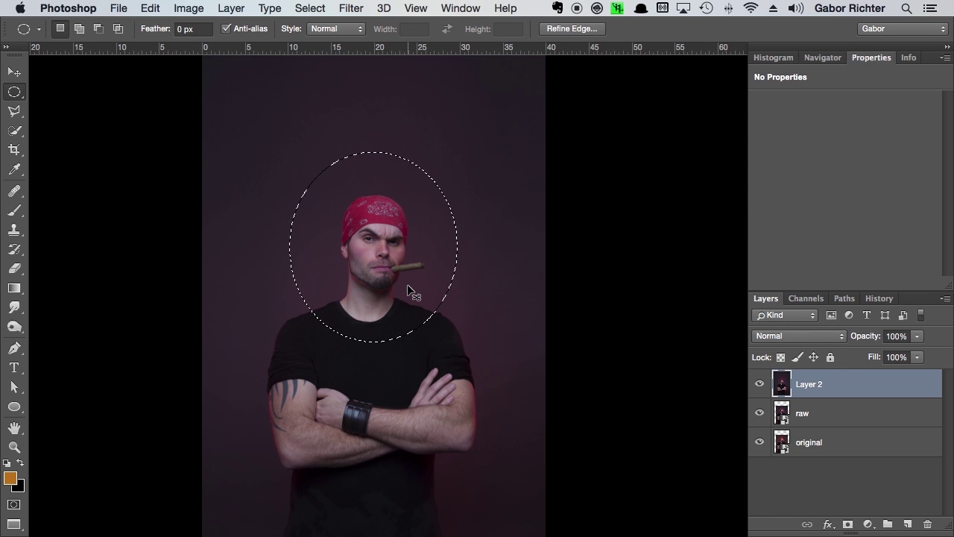
pyautogui.press('super+j')
pyautogui.keyDown('alt'); pyautogui.click(760, 386); pyautogui.keyUp('alt')
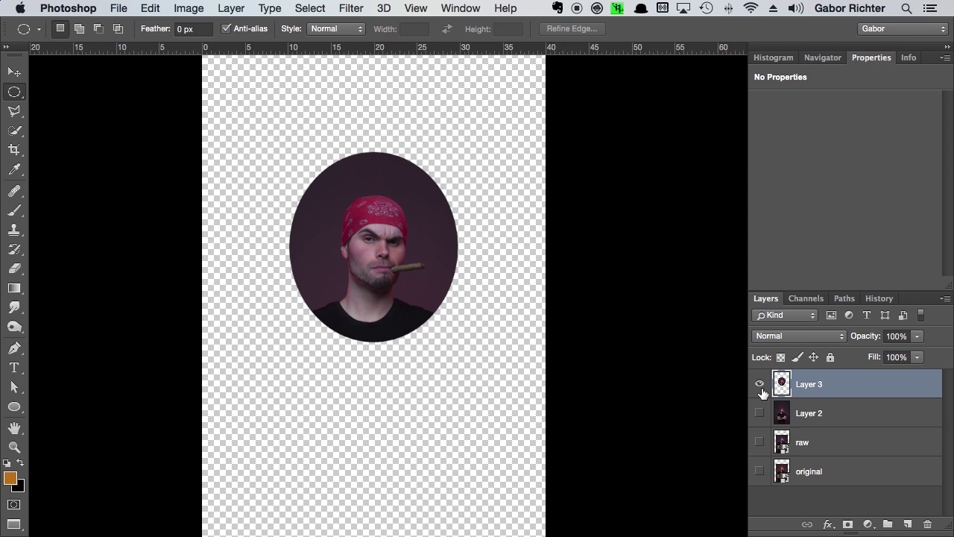
pyautogui.keyDown('alt'); pyautogui.click(760, 386); pyautogui.keyUp('alt')
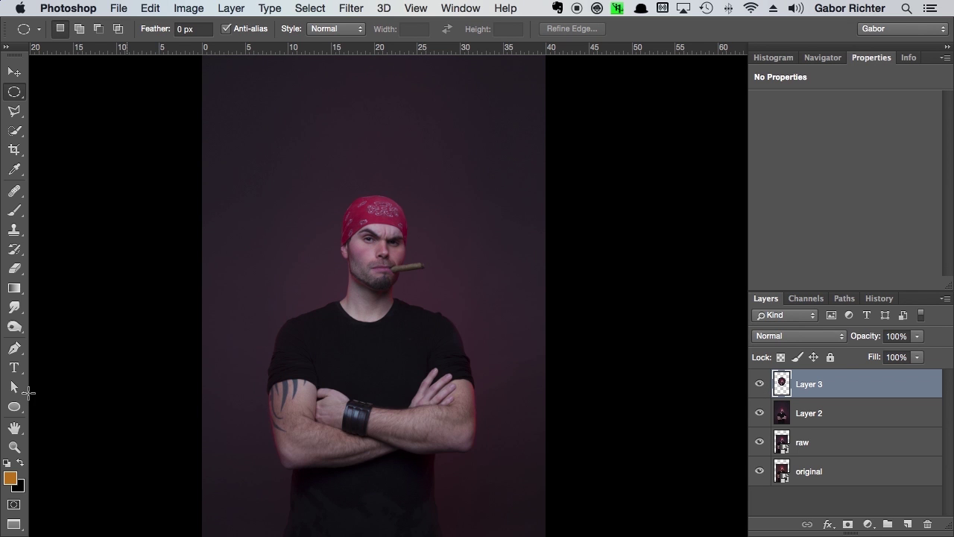
pyautogui.click(15, 447)
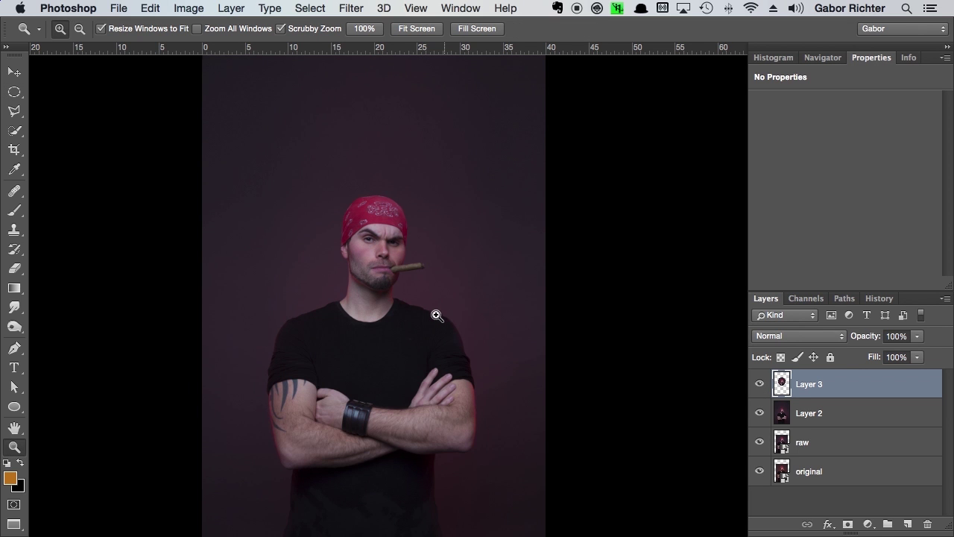
pyautogui.keyDown('alt'); pyautogui.click(422, 324); pyautogui.keyUp('alt')
pyautogui.moveTo(434, 315); pyautogui.dragTo(413, 304)
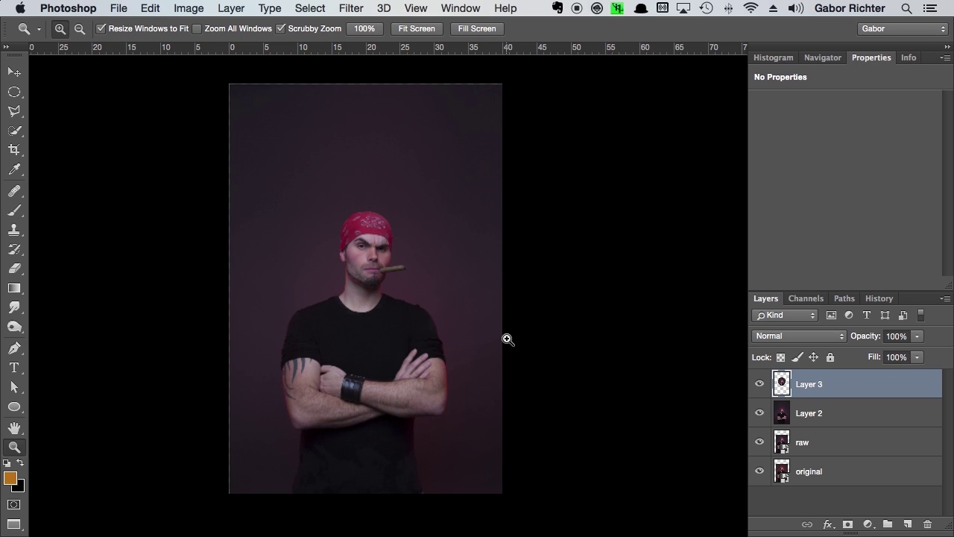
pyautogui.hotkey('ctrl', 't')
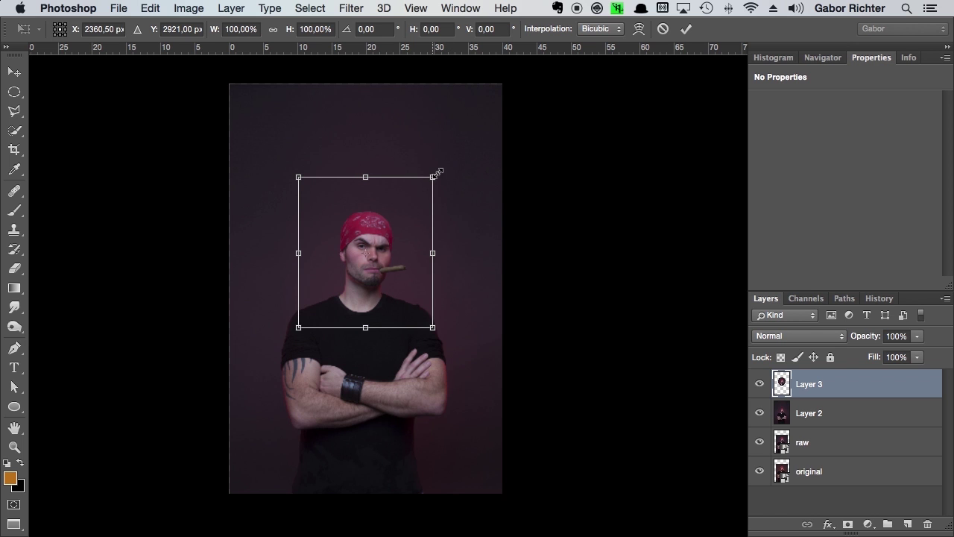
pyautogui.moveTo(436, 173); pyautogui.dragTo(430, 179)
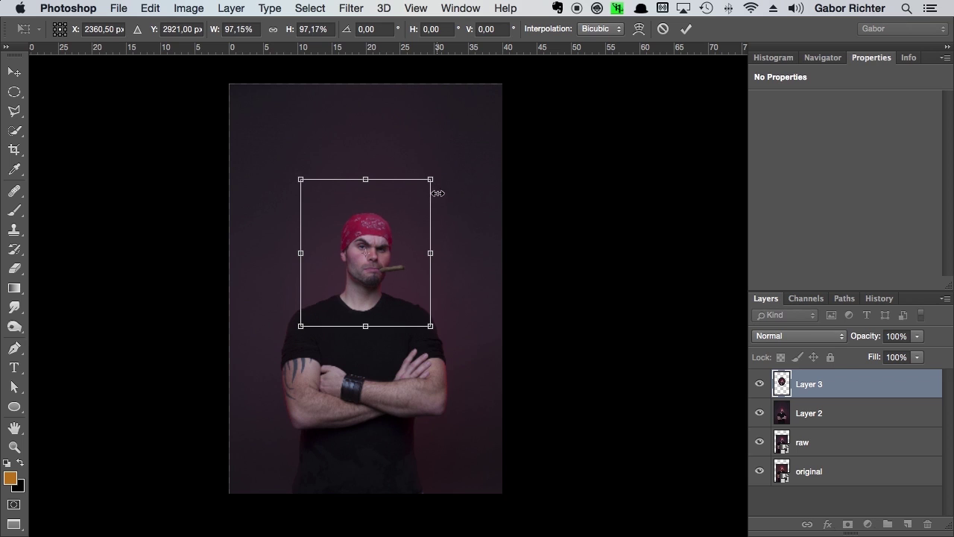
pyautogui.press('Return')
pyautogui.press('z')
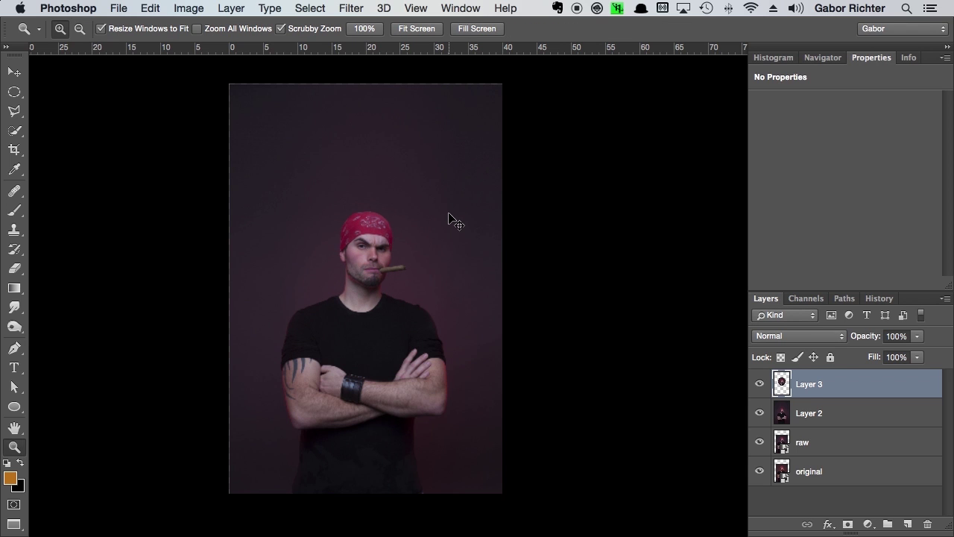
# Step: Free-transform Layer 3: shift the head down-left, scale it to about 158%, and commit
pyautogui.press('super+t')
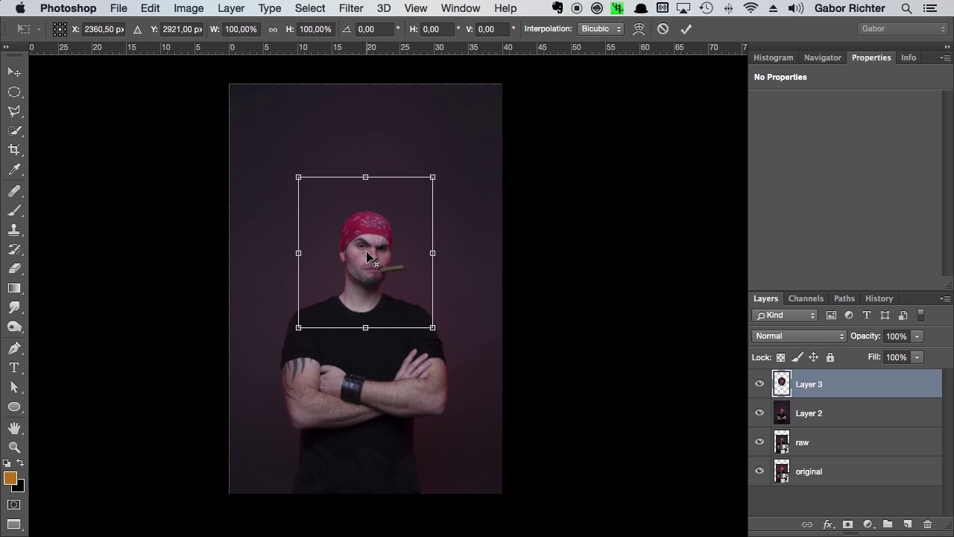
pyautogui.moveTo(368, 249); pyautogui.dragTo(361, 296)
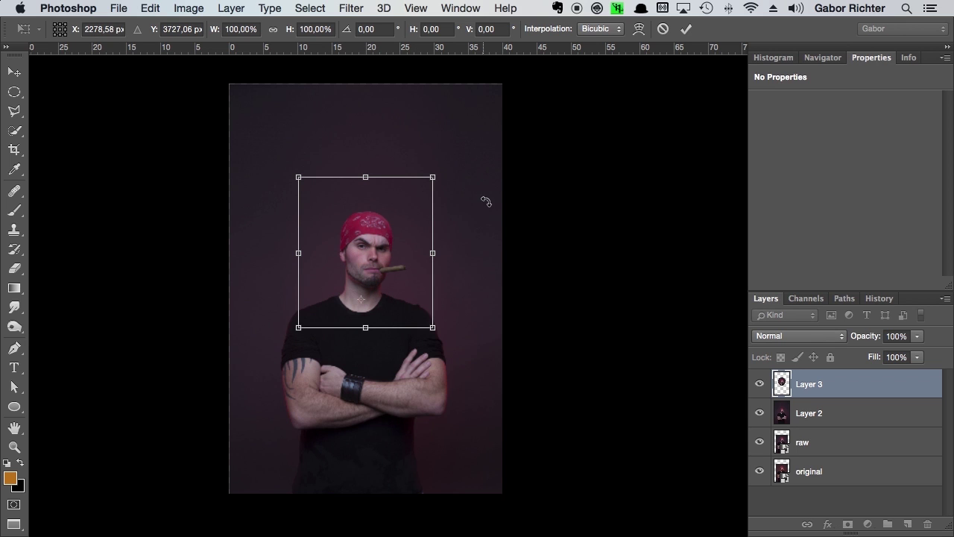
pyautogui.moveTo(431, 177)
pyautogui.mouseDown()
pyautogui.moveTo(506, 136)
pyautogui.moveTo(490, 140)
pyautogui.mouseUp()
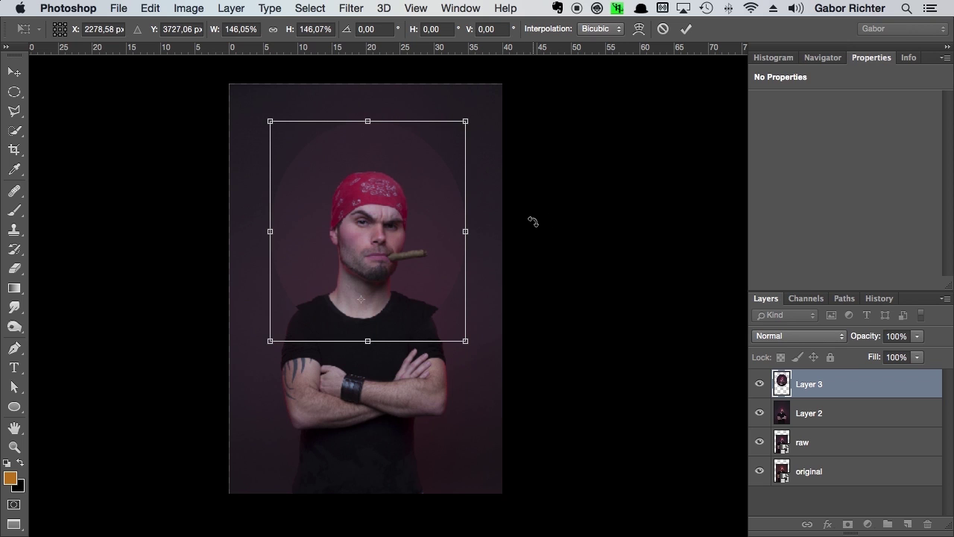
pyautogui.moveTo(467, 115); pyautogui.dragTo(488, 112)
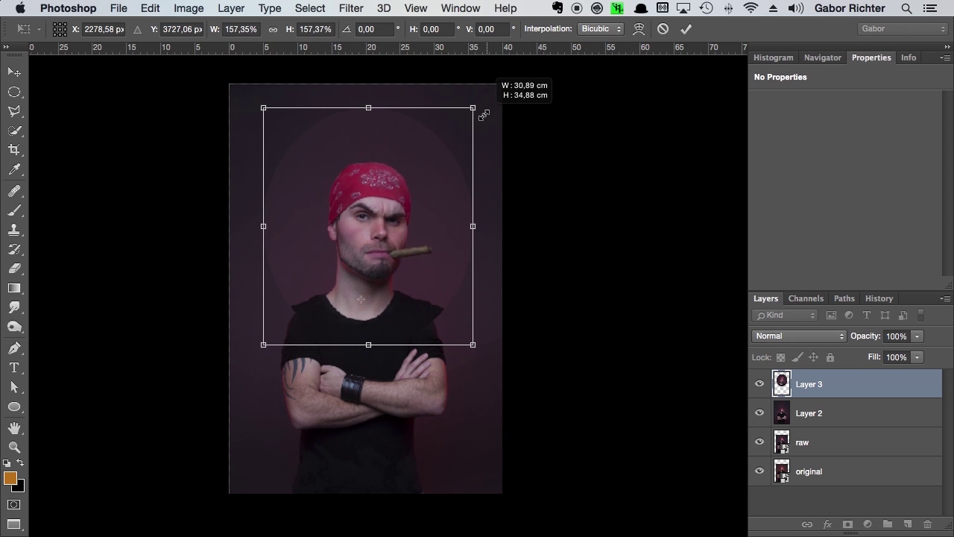
pyautogui.moveTo(488, 111); pyautogui.dragTo(488, 107)
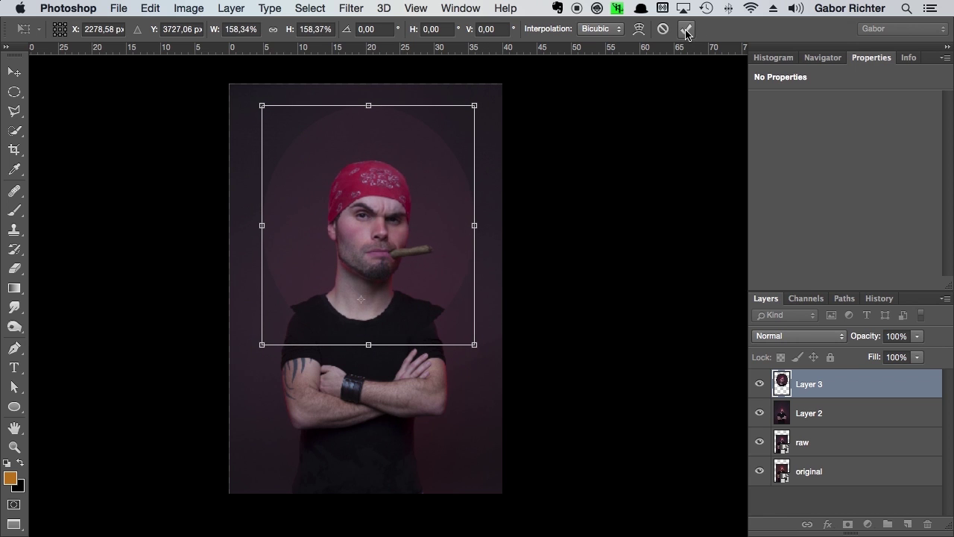
pyautogui.click(686, 29)
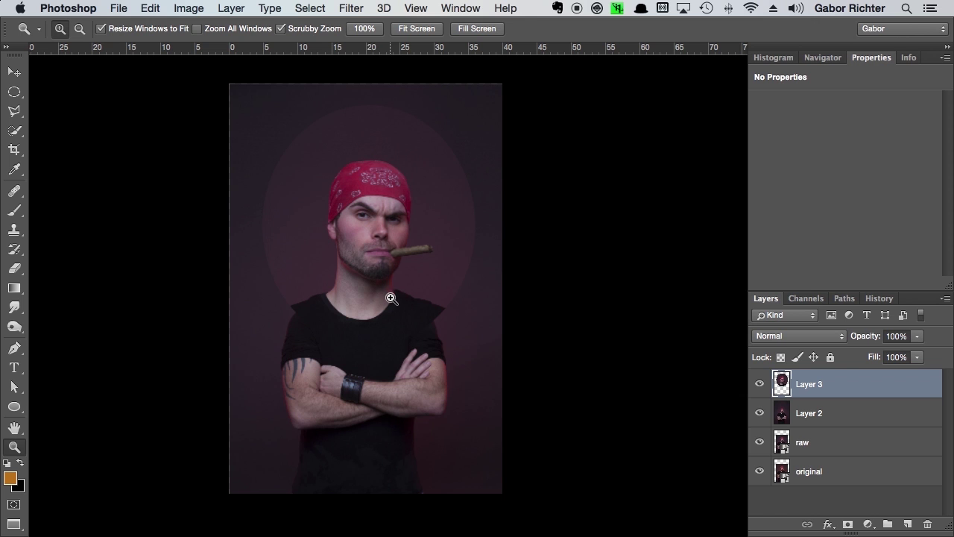
# Step: Zoom in on the face and neck and lower Layer 3's opacity to 52%
pyautogui.moveTo(375, 281); pyautogui.dragTo(403, 269)
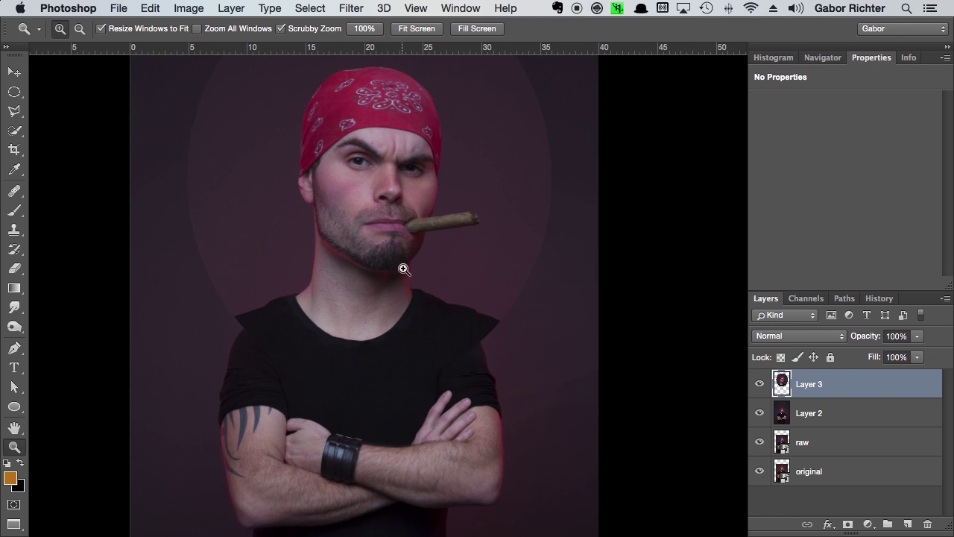
pyautogui.scroll(-2, 366, 264)
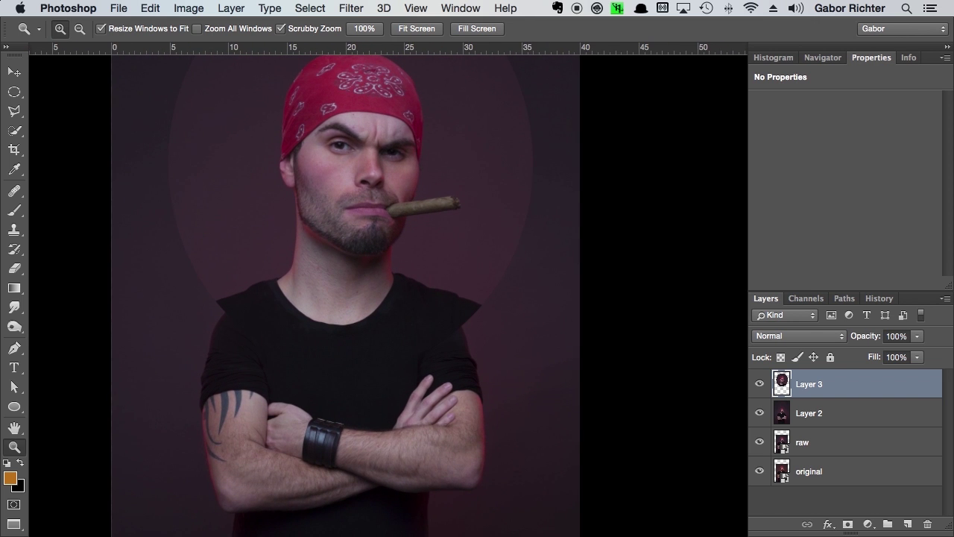
pyautogui.click(919, 337)
pyautogui.click(884, 354)
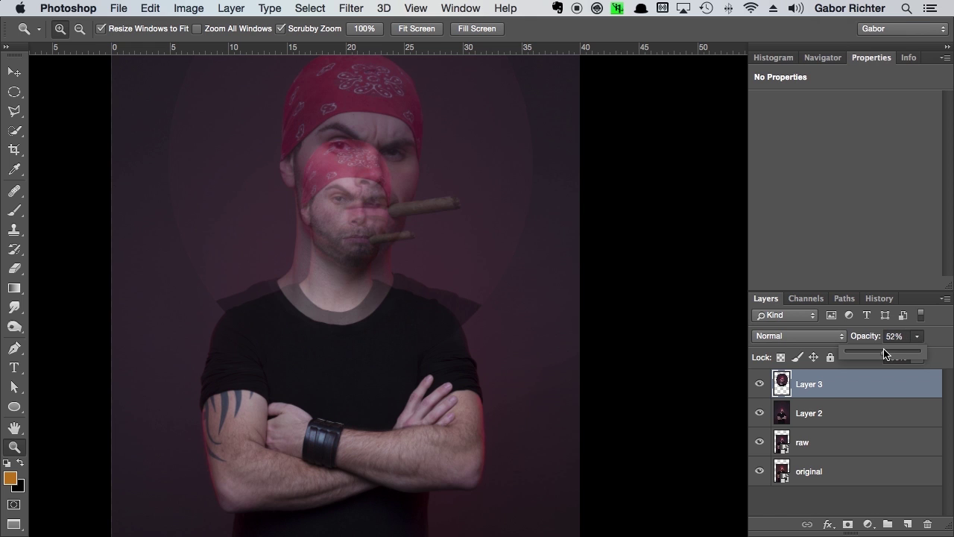
pyautogui.moveTo(342, 294); pyautogui.dragTo(382, 252)
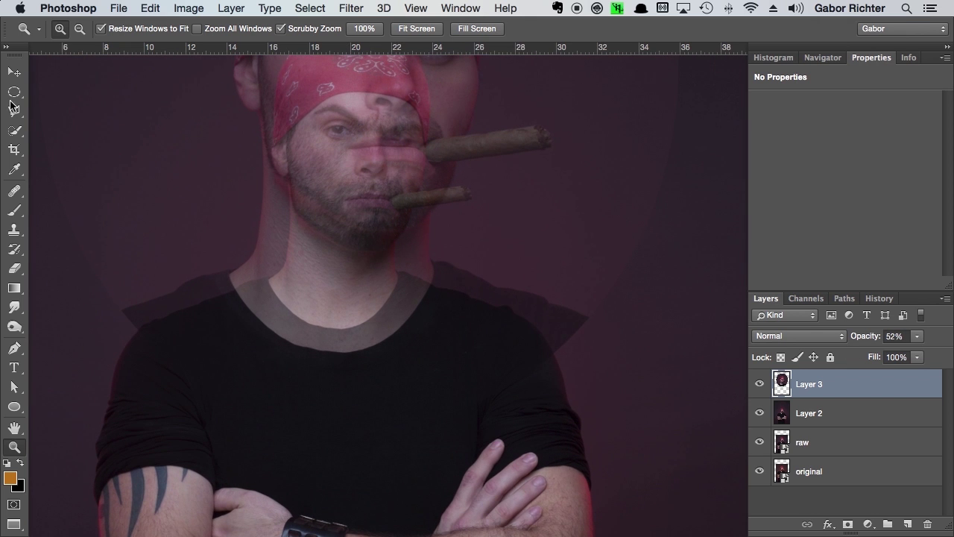
# Step: Align the ghosted head's neck over the body using the Move tool and arrow-key nudges
pyautogui.click(15, 72)
pyautogui.moveTo(348, 262); pyautogui.dragTo(345, 269)
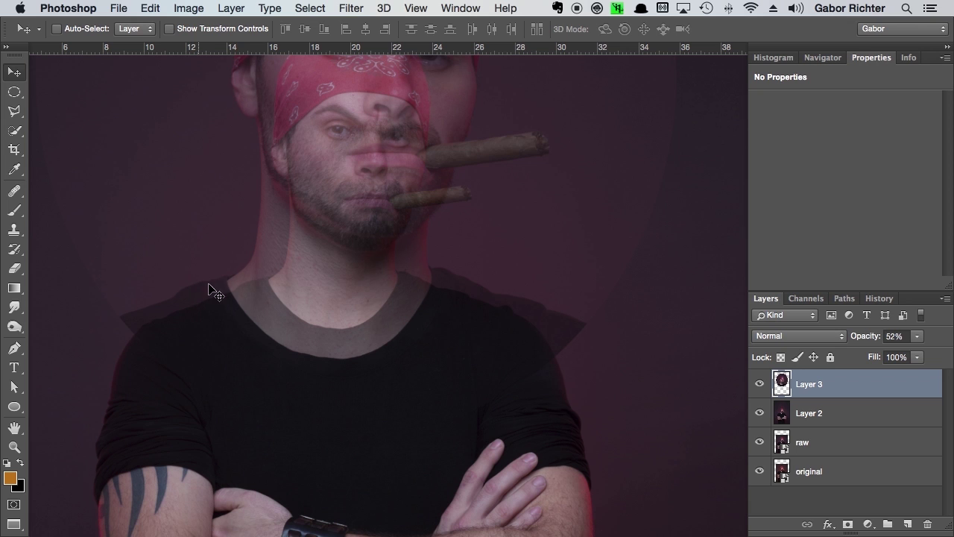
pyautogui.press('Down')
pyautogui.press('Down')
pyautogui.press('Down')
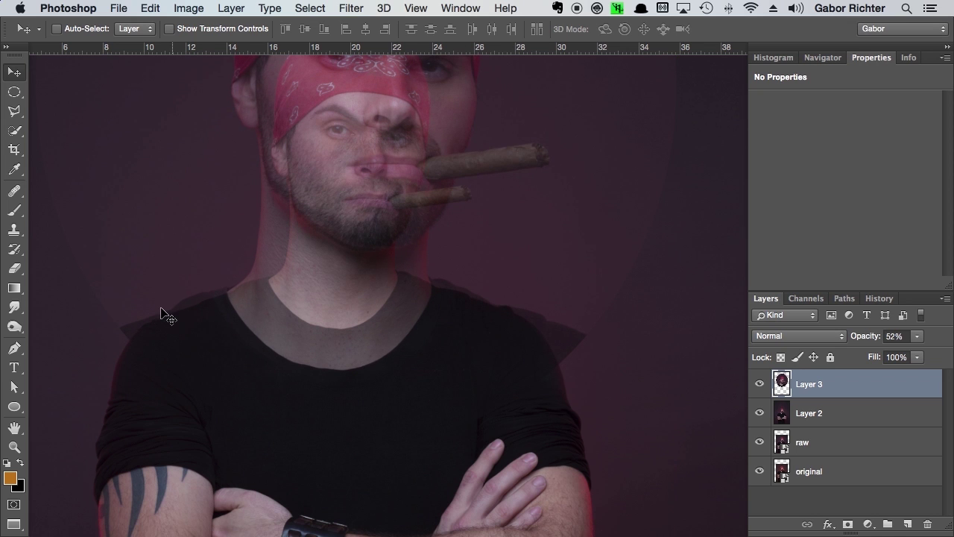
pyautogui.press('Right')
pyautogui.press('Right')
pyautogui.press('Right')
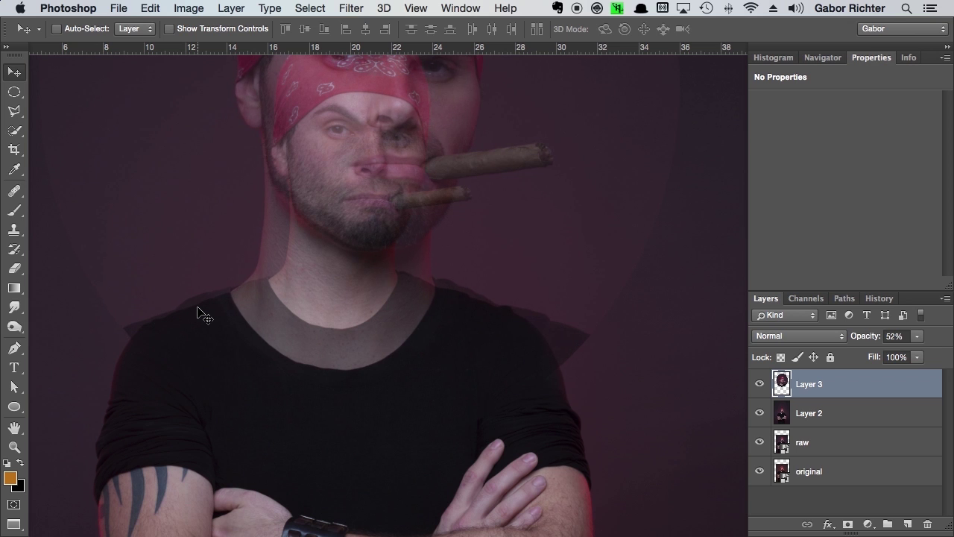
pyautogui.press('Right')
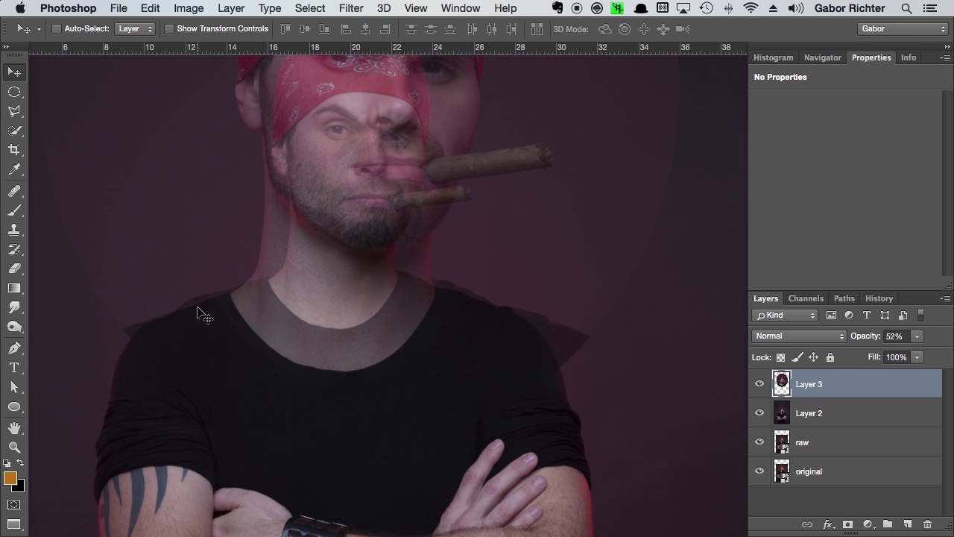
pyautogui.press('Down')
pyautogui.press('Down')
pyautogui.press('Right')
pyautogui.press('Right')
pyautogui.press('Right')
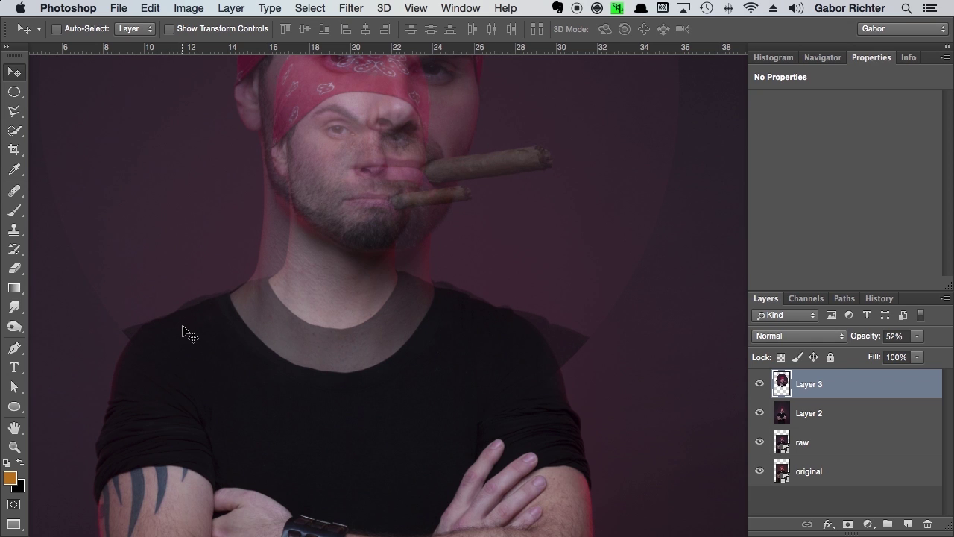
pyautogui.click(865, 337)
# Step: Return Layer 3 to 100% opacity and add a layer mask to it
pyautogui.write('100')
pyautogui.press('Return')
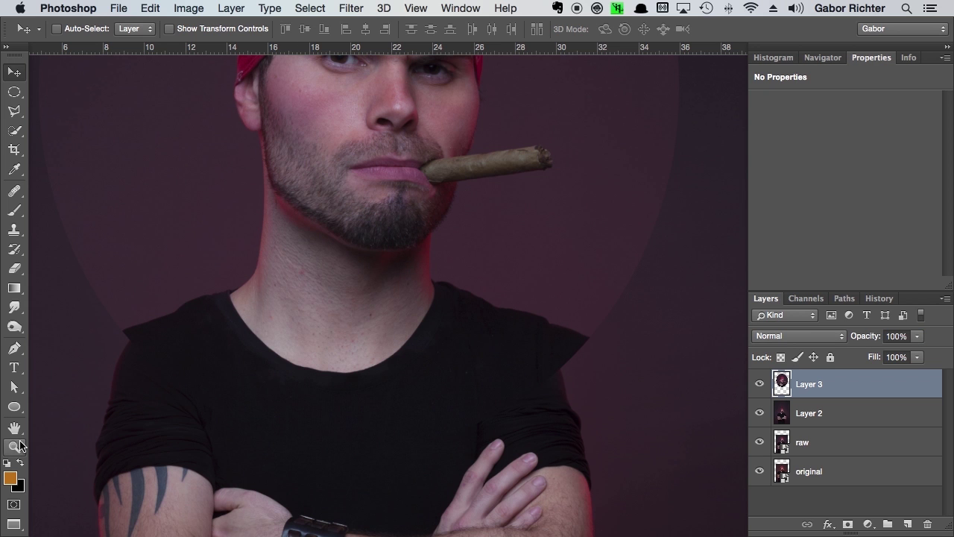
pyautogui.click(14, 447)
pyautogui.moveTo(328, 263); pyautogui.dragTo(251, 304)
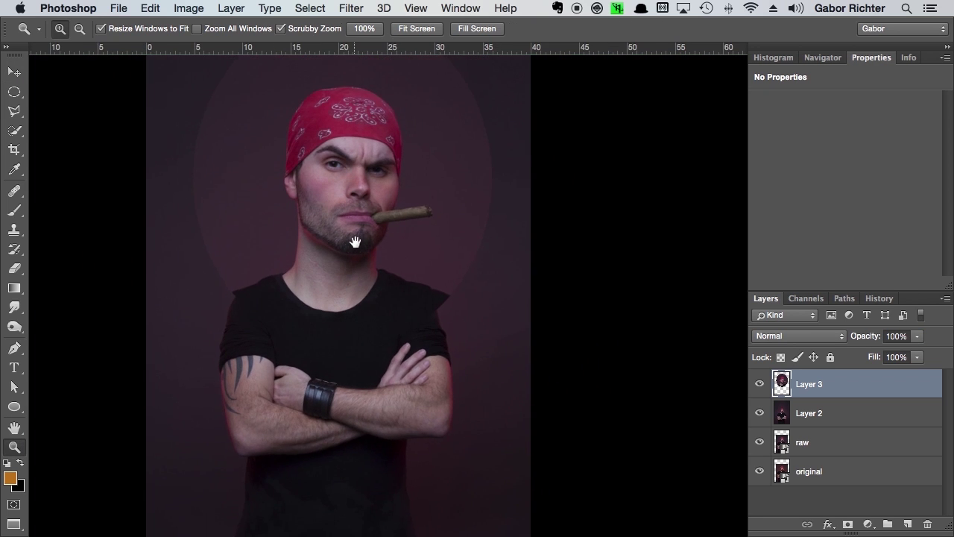
pyautogui.moveTo(354, 241); pyautogui.dragTo(341, 255)
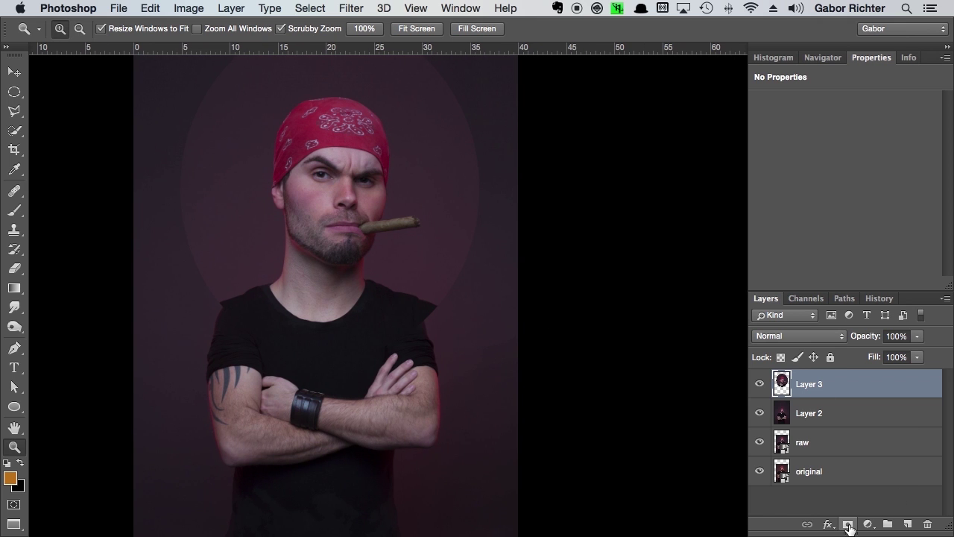
pyautogui.click(847, 524)
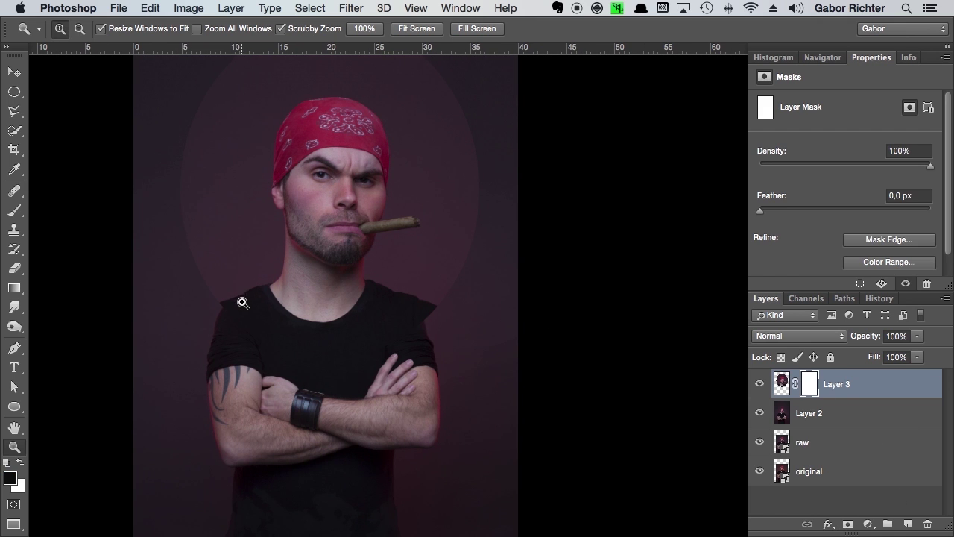
# Step: Set up a fully hard 201 px Brush for painting on the mask
pyautogui.moveTo(243, 298); pyautogui.dragTo(293, 272)
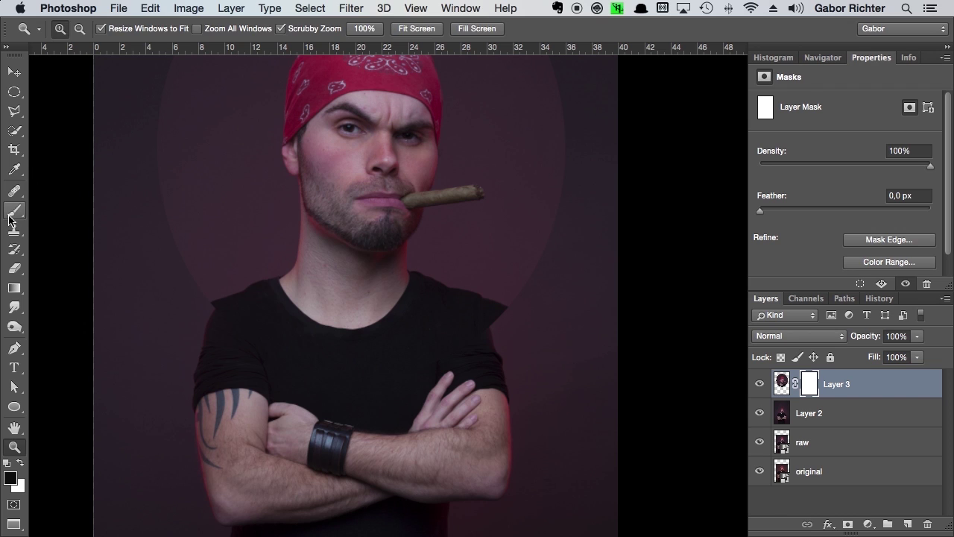
pyautogui.click(15, 212)
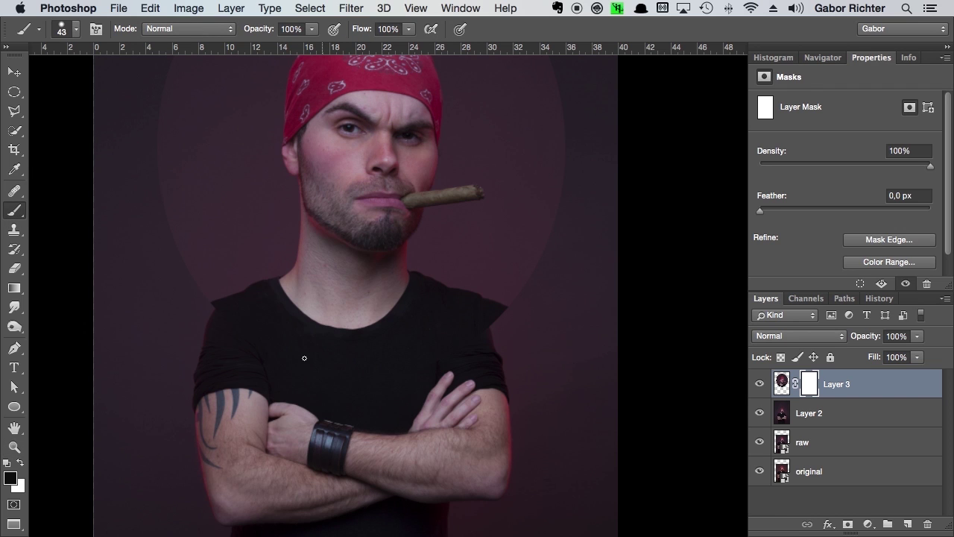
pyautogui.rightClick(255, 327)
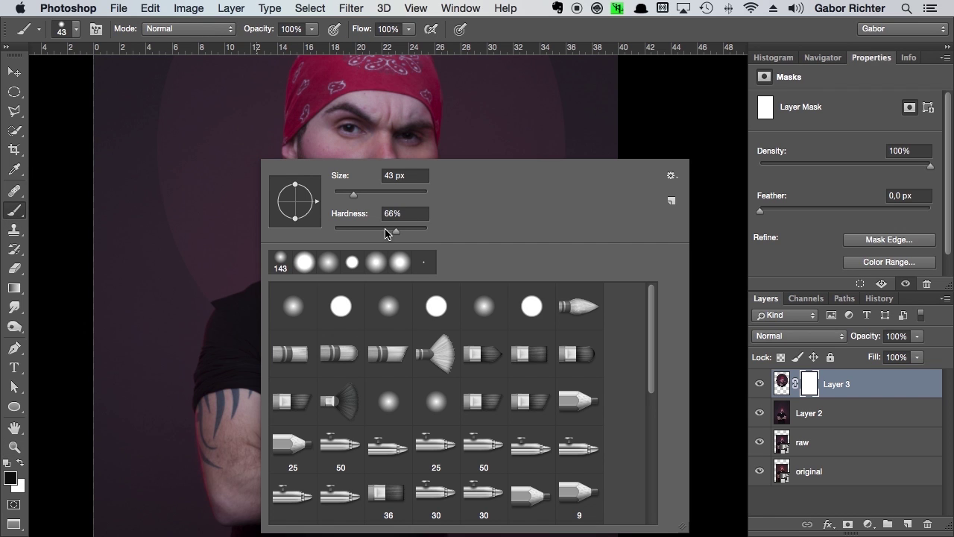
pyautogui.moveTo(386, 233); pyautogui.dragTo(291, 231)
pyautogui.moveTo(408, 193); pyautogui.dragTo(404, 194)
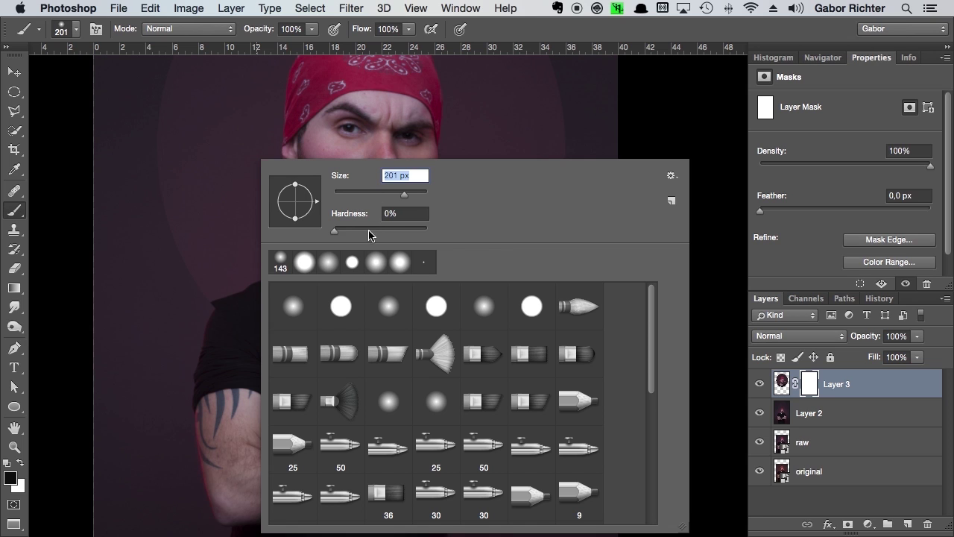
pyautogui.moveTo(399, 231)
pyautogui.mouseDown()
pyautogui.moveTo(410, 231)
pyautogui.moveTo(389, 234)
pyautogui.mouseUp()
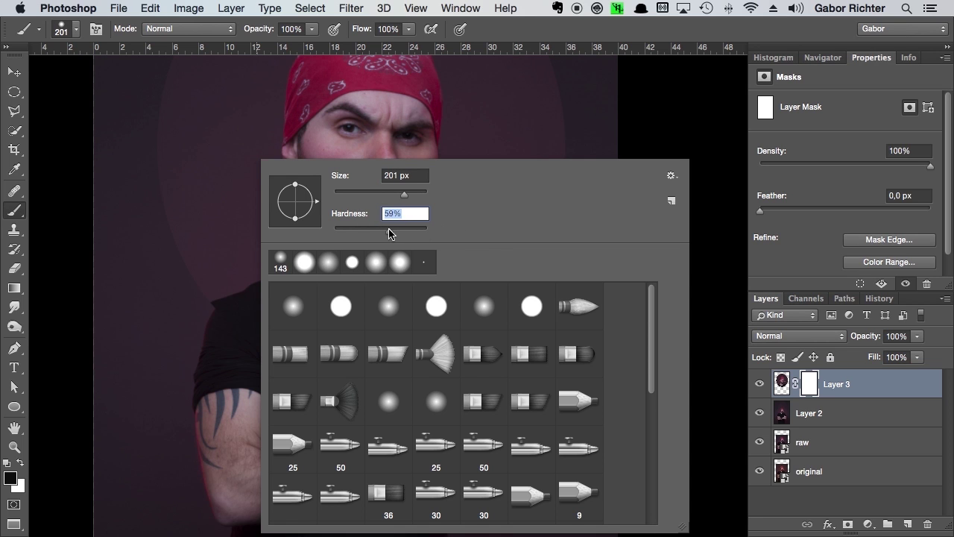
pyautogui.click(414, 194)
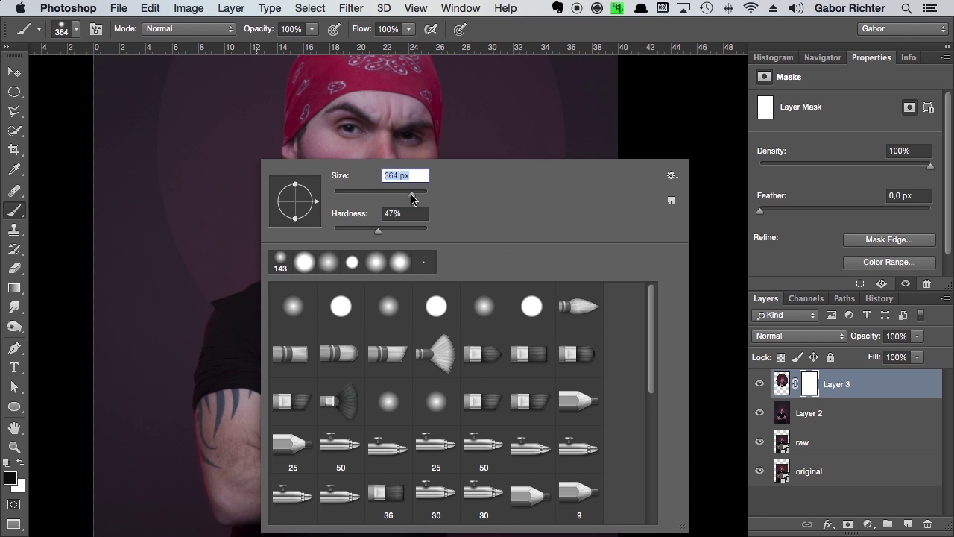
pyautogui.moveTo(410, 195); pyautogui.dragTo(411, 198)
pyautogui.click(404, 194)
pyautogui.press('Return')
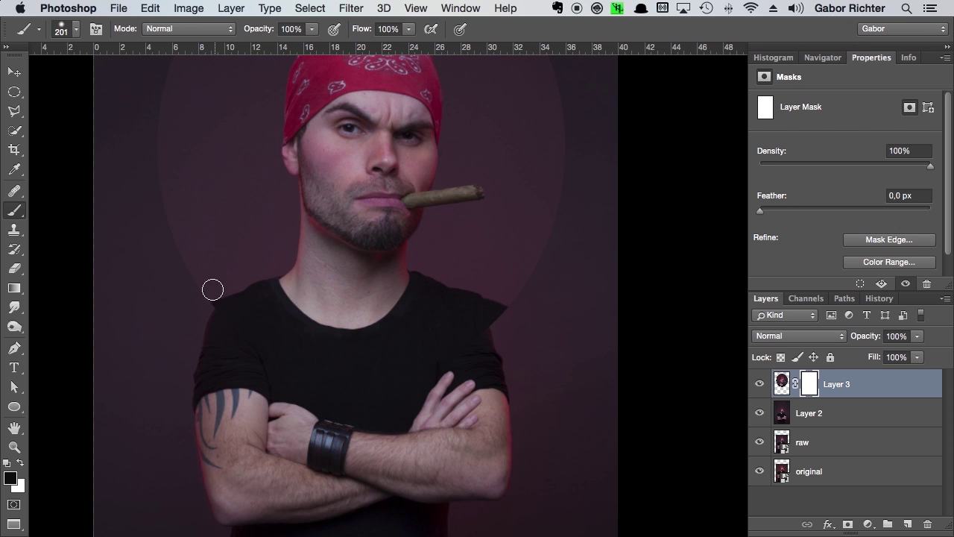
pyautogui.rightClick(276, 261)
pyautogui.moveTo(442, 230); pyautogui.dragTo(463, 232)
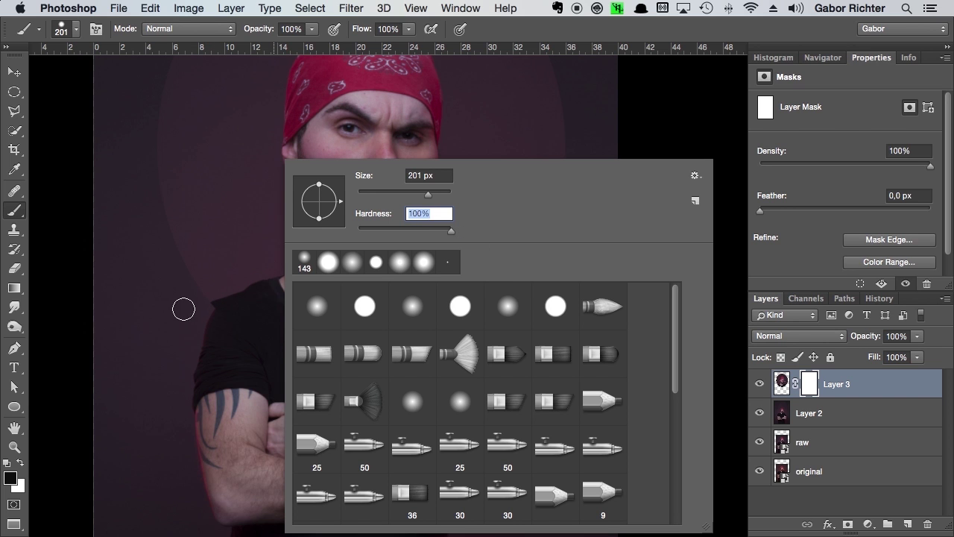
pyautogui.press('Return')
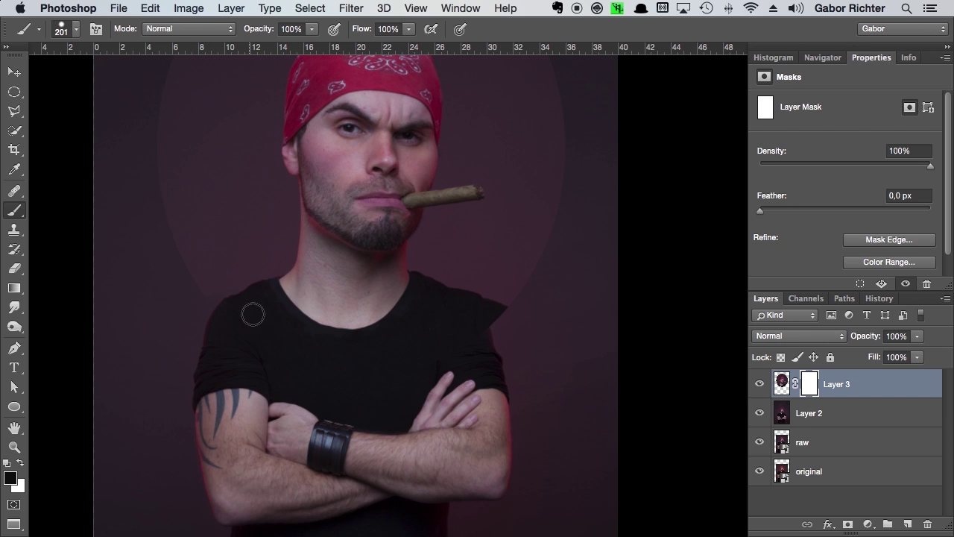
# Step: Mask away the shirt patch and protruding shoulder edge, then smooth the shoulder notch
pyautogui.moveTo(252, 314)
pyautogui.mouseDown()
pyautogui.moveTo(304, 345)
pyautogui.moveTo(303, 335)
pyautogui.moveTo(390, 345)
pyautogui.mouseUp()
pyautogui.moveTo(470, 290); pyautogui.dragTo(520, 288)
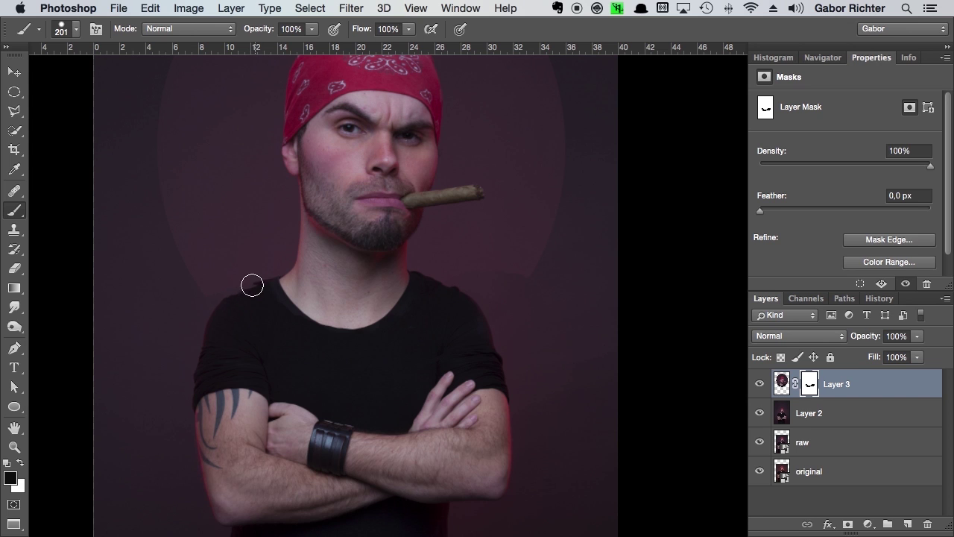
pyautogui.press('z')
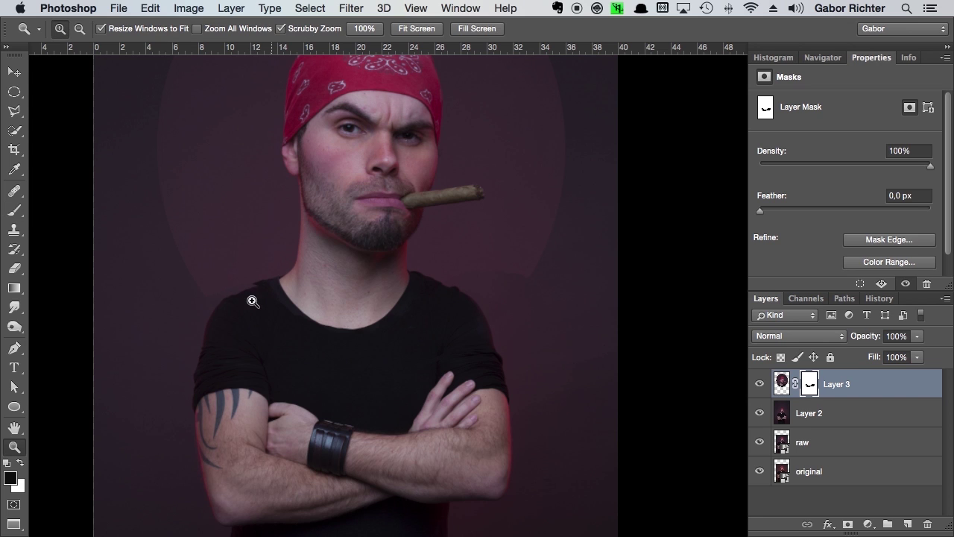
pyautogui.moveTo(257, 273); pyautogui.dragTo(321, 339)
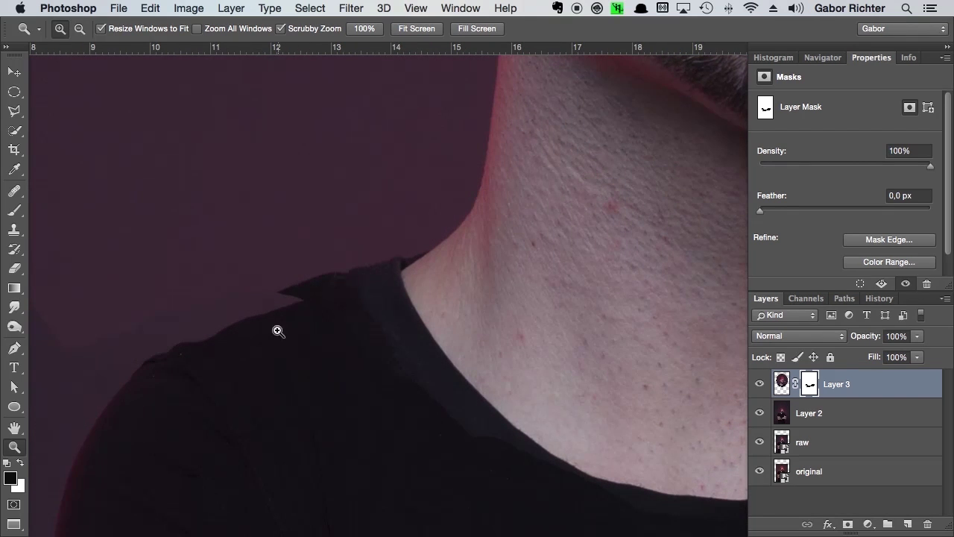
pyautogui.click(15, 211)
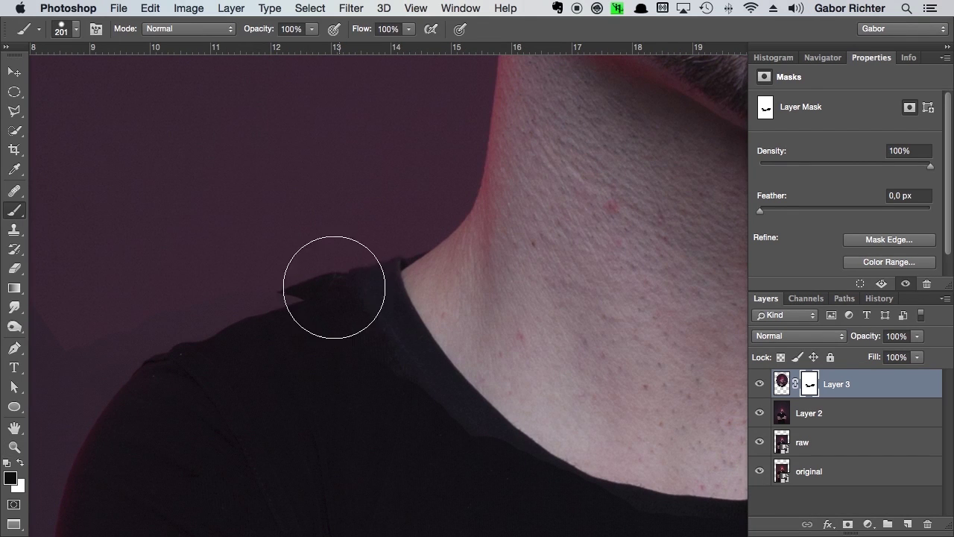
pyautogui.press('x')
pyautogui.moveTo(288, 276); pyautogui.dragTo(335, 272)
# Step: With a smaller brush, hide the grey collar band then paint it back in
pyautogui.moveTo(338, 374); pyautogui.dragTo(214, 281)
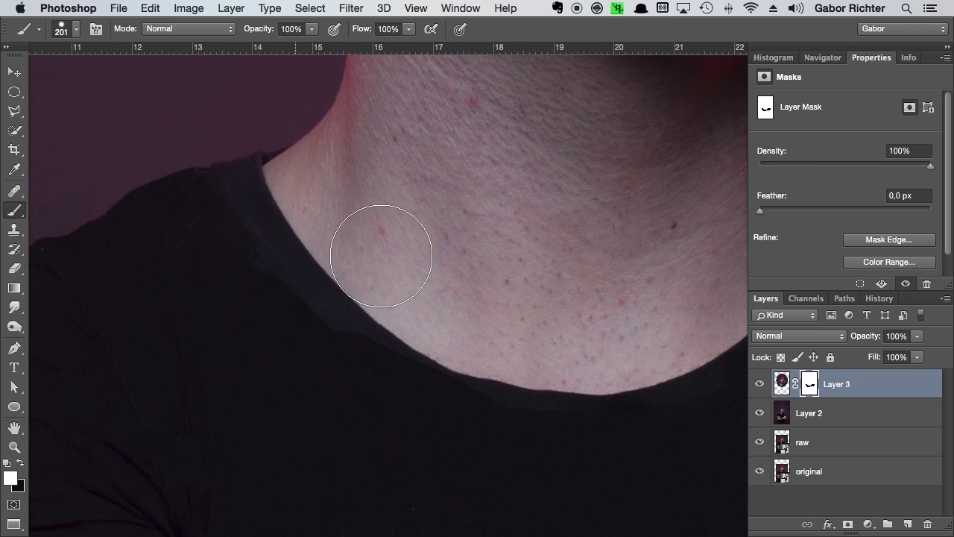
pyautogui.rightClick(471, 224)
pyautogui.moveTo(618, 196); pyautogui.dragTo(581, 193)
pyautogui.click(195, 301)
pyautogui.press('x')
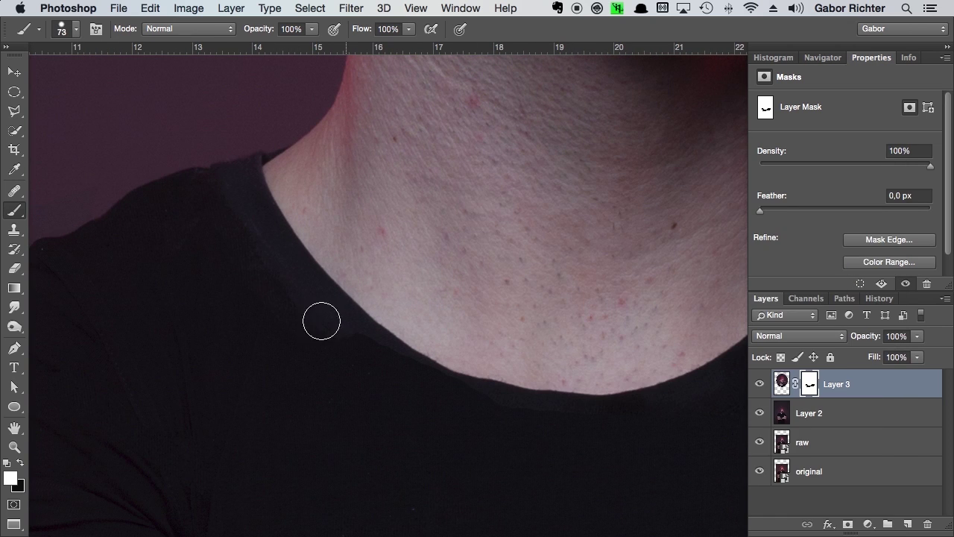
pyautogui.moveTo(277, 281); pyautogui.dragTo(466, 399)
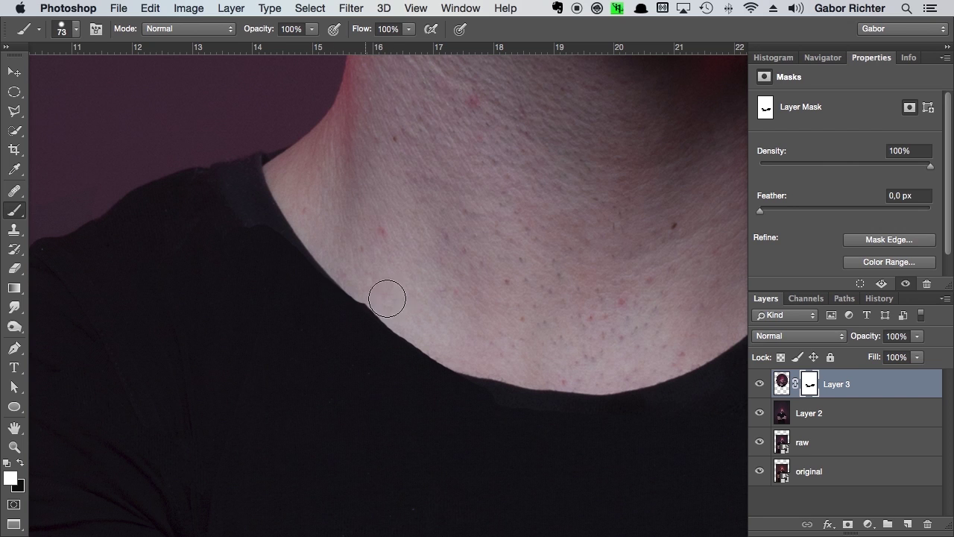
pyautogui.press('x')
pyautogui.moveTo(463, 346); pyautogui.dragTo(344, 277)
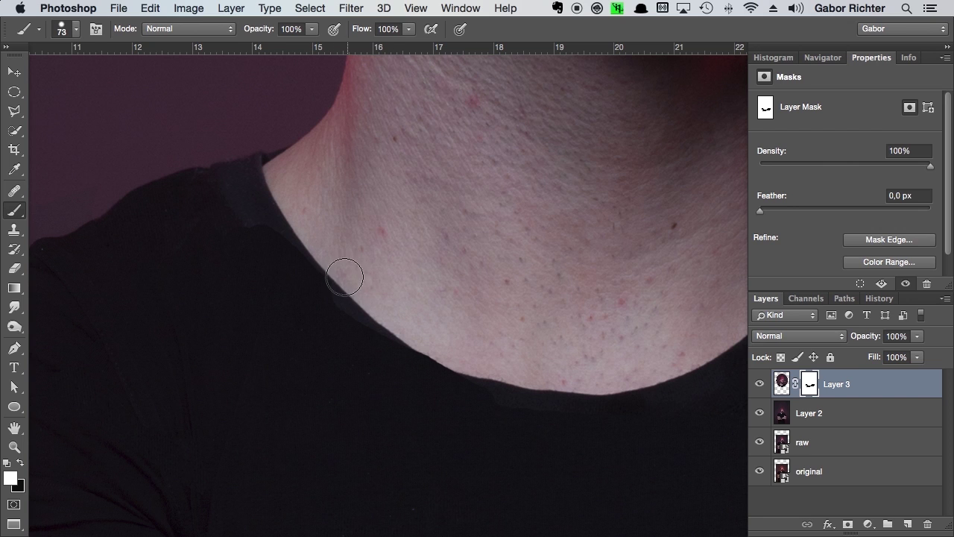
# Step: Soften the brush to 84 px and mask out the dark shadow along the neckline
pyautogui.rightClick(461, 230)
pyautogui.moveTo(543, 233)
pyautogui.mouseDown()
pyautogui.moveTo(529, 232)
pyautogui.moveTo(538, 232)
pyautogui.mouseUp()
pyautogui.moveTo(553, 194); pyautogui.dragTo(558, 194)
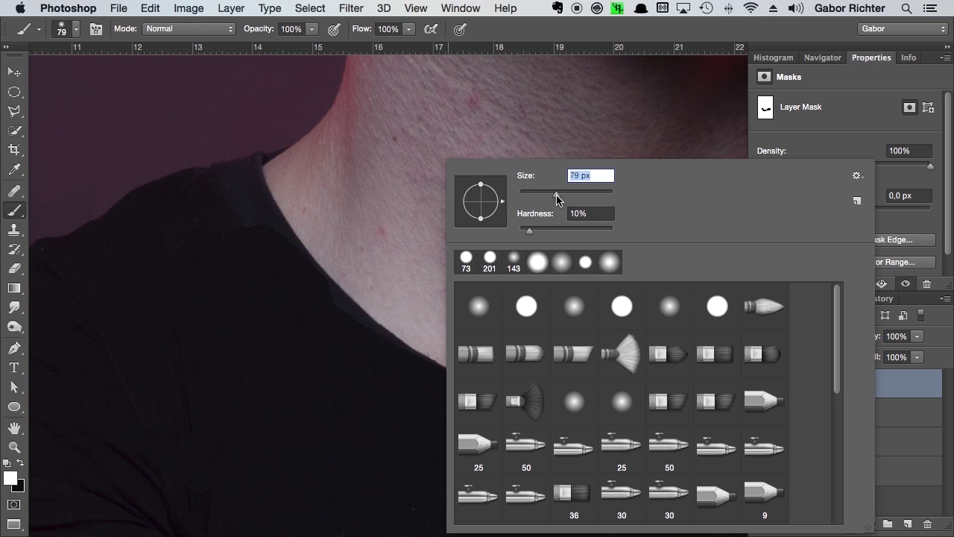
pyautogui.press('Return')
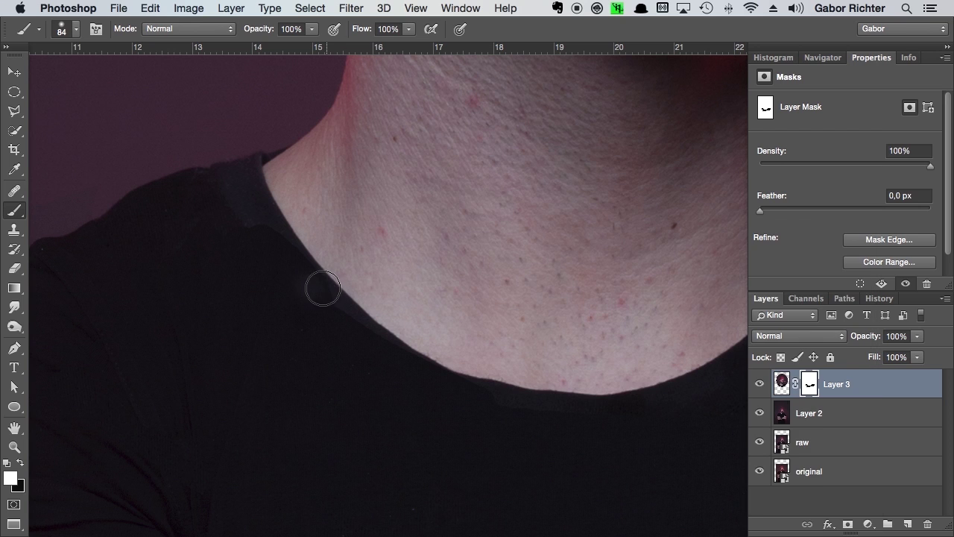
pyautogui.moveTo(316, 283)
pyautogui.mouseDown()
pyautogui.moveTo(396, 345)
pyautogui.moveTo(566, 415)
pyautogui.moveTo(658, 418)
pyautogui.mouseUp()
pyautogui.moveTo(558, 345); pyautogui.dragTo(234, 301)
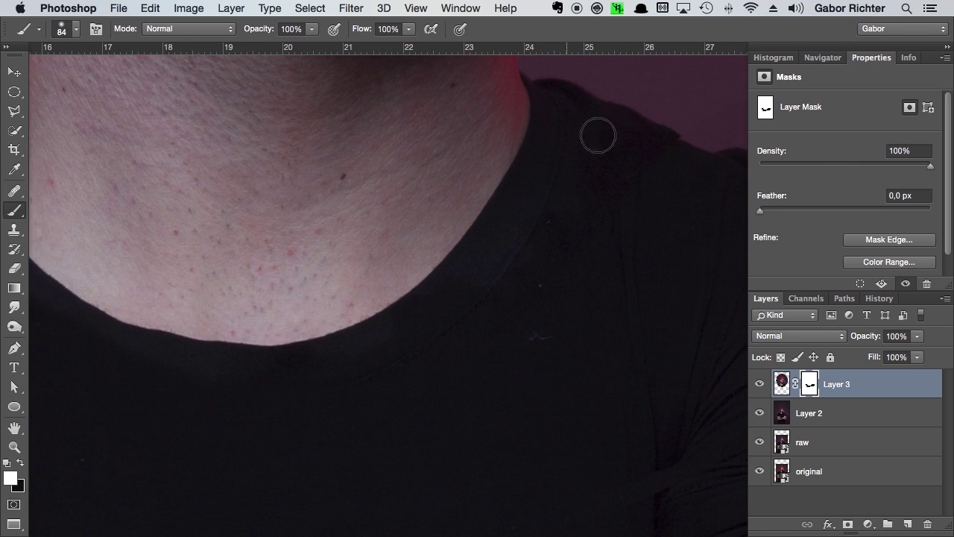
pyautogui.moveTo(637, 131); pyautogui.dragTo(379, 262)
pyautogui.press('x')
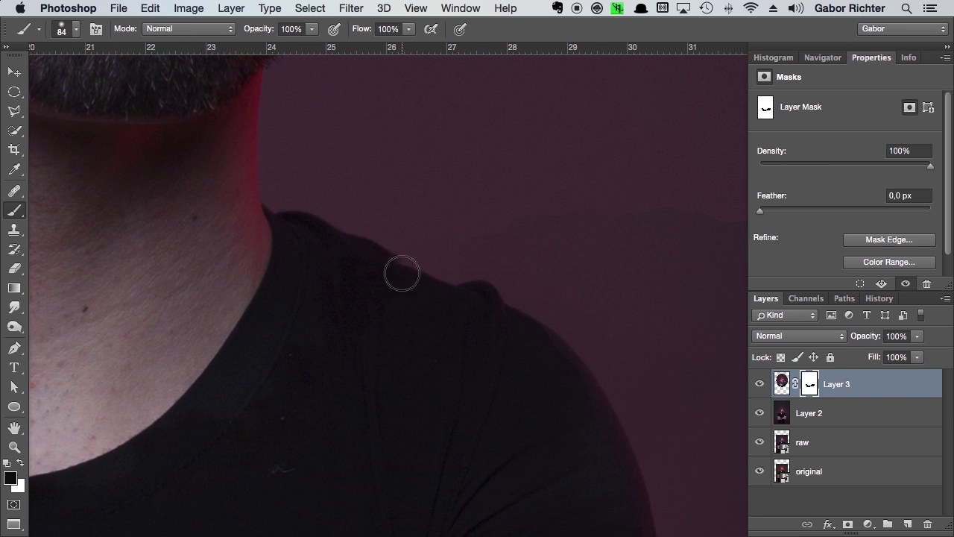
pyautogui.press('x')
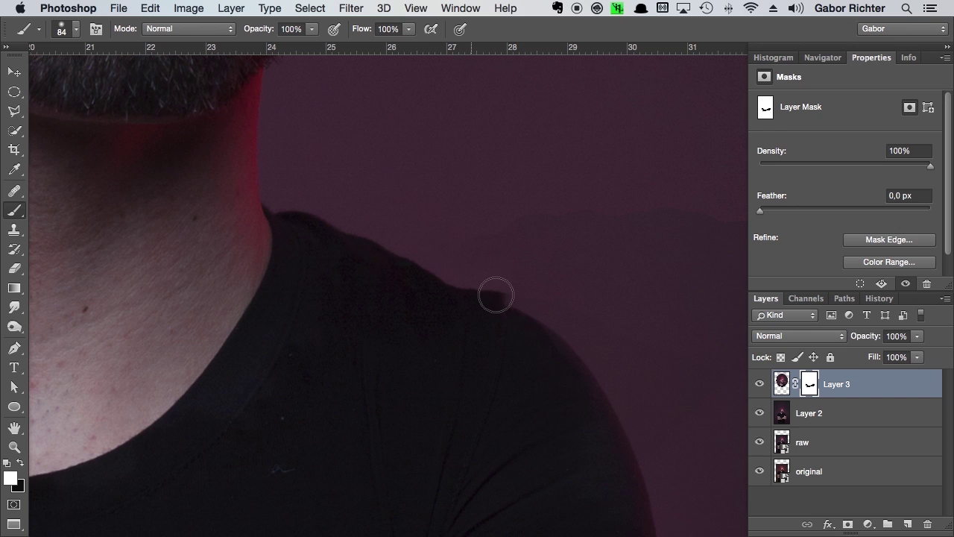
pyautogui.press('x')
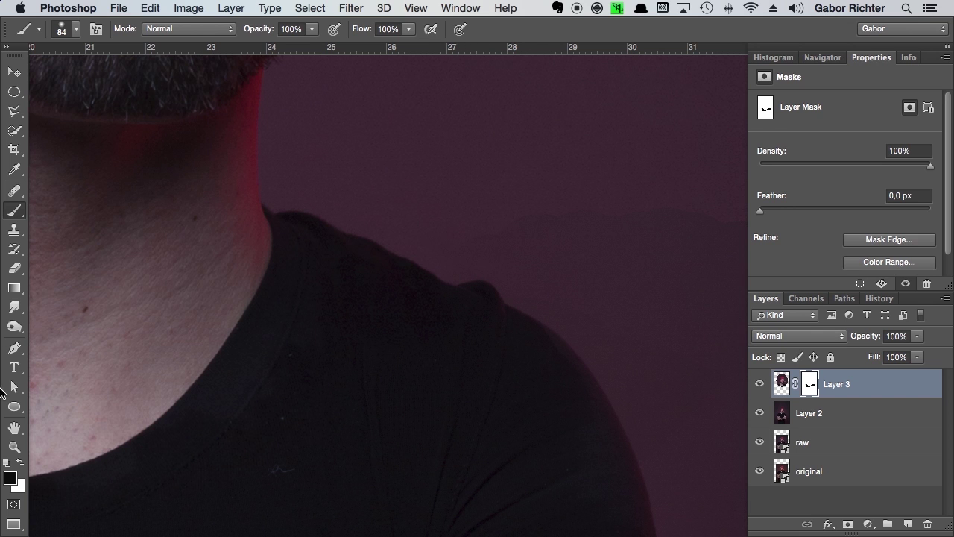
# Step: Zoom out to the whole figure and set a large, 0% hardness brush at 33% opacity
pyautogui.click(14, 447)
pyautogui.moveTo(388, 281)
pyautogui.mouseDown()
pyautogui.moveTo(199, 358)
pyautogui.moveTo(236, 351)
pyautogui.mouseUp()
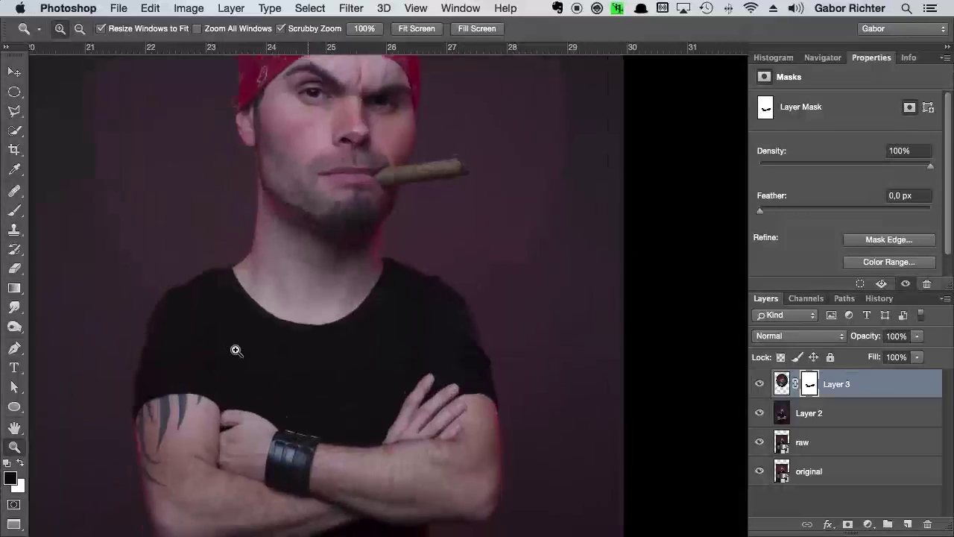
pyautogui.scroll(1, 235, 350)
pyautogui.scroll(1, 323, 213)
pyautogui.scroll(3, 298, 245)
pyautogui.scroll(1, 341, 324)
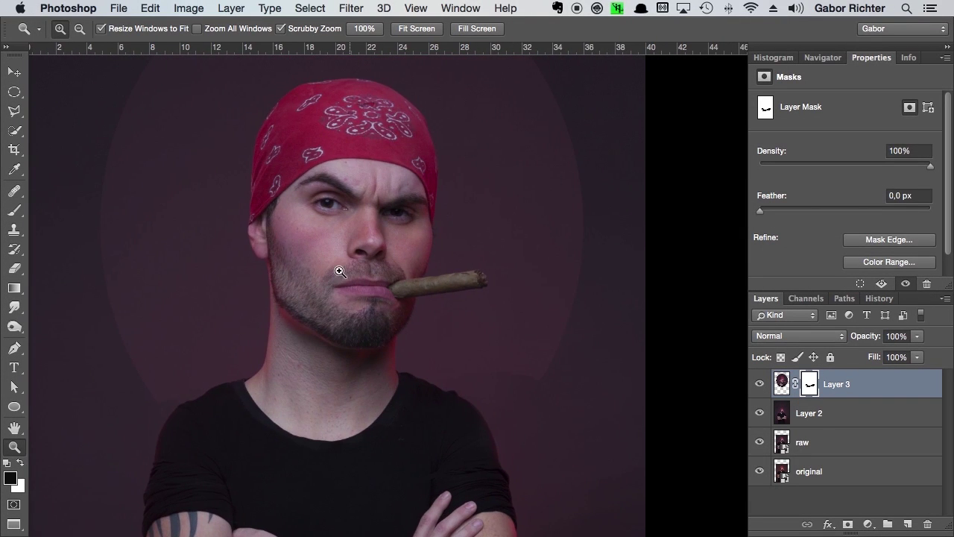
pyautogui.moveTo(340, 272); pyautogui.dragTo(324, 266)
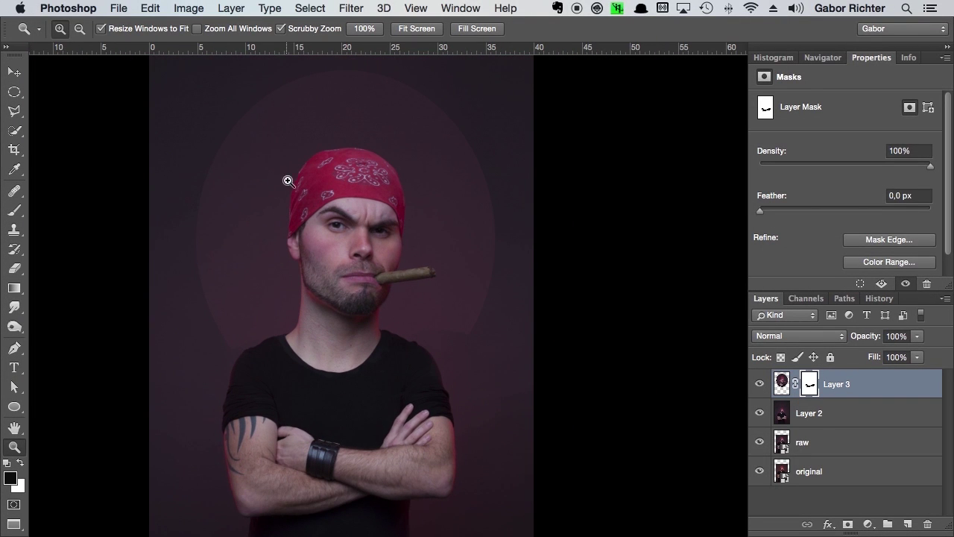
pyautogui.click(9, 216)
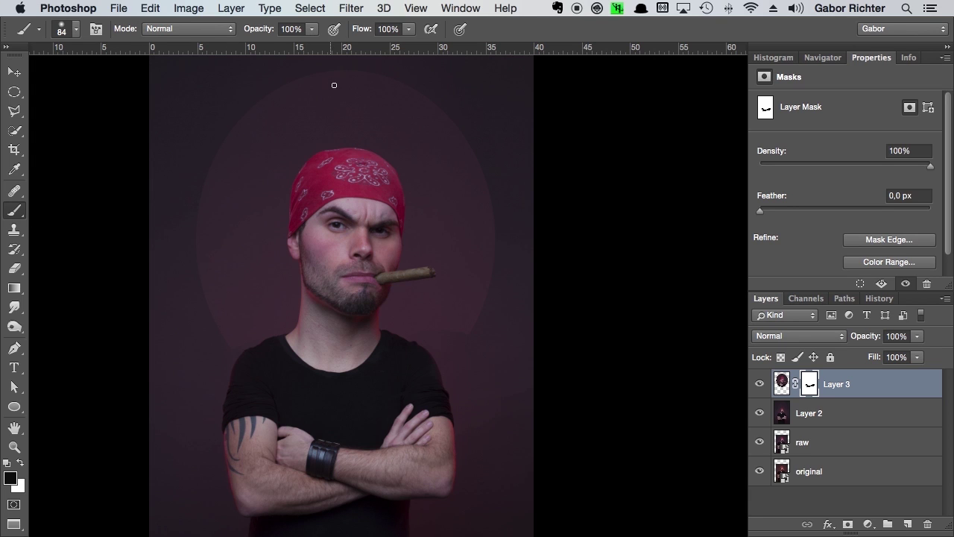
pyautogui.click(312, 30)
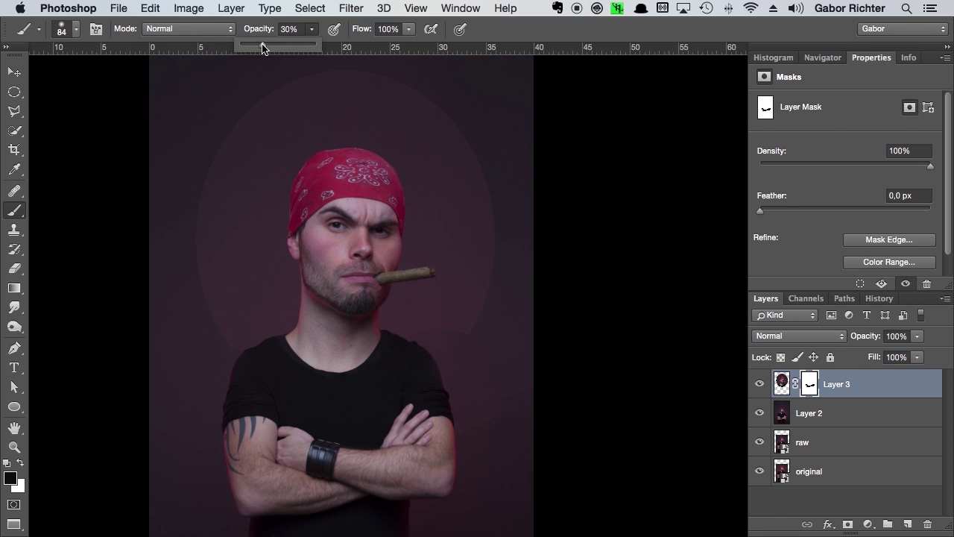
pyautogui.rightClick(359, 132)
pyautogui.moveTo(440, 192); pyautogui.dragTo(429, 193)
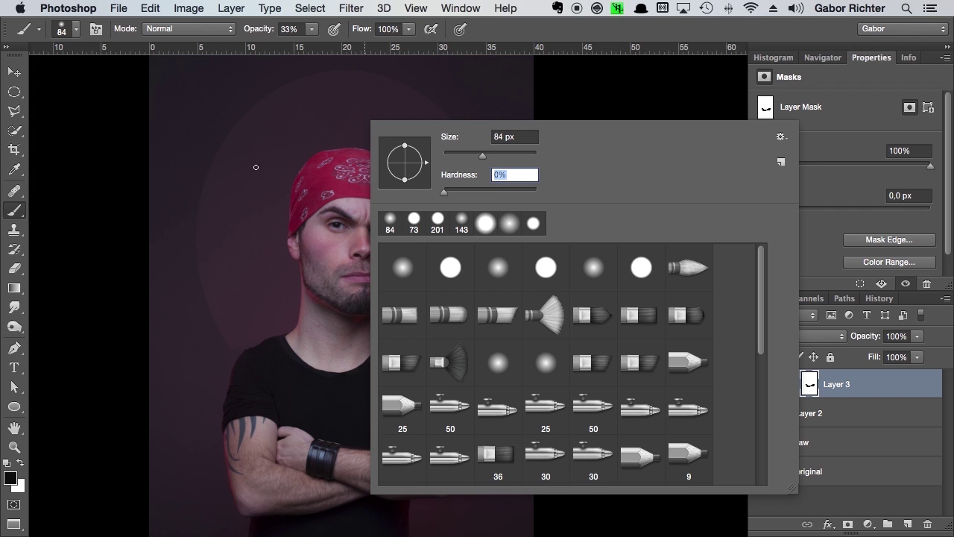
pyautogui.click(511, 155)
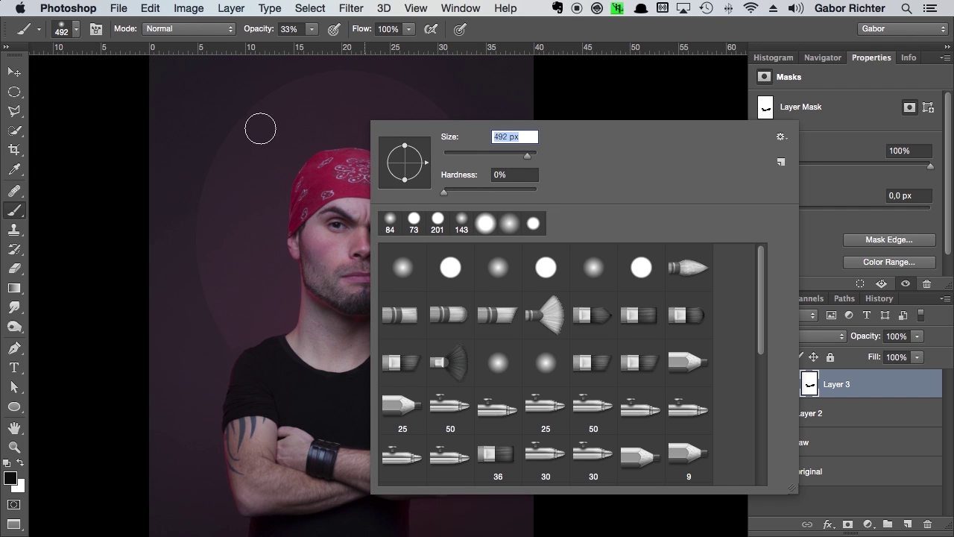
pyautogui.press('Return')
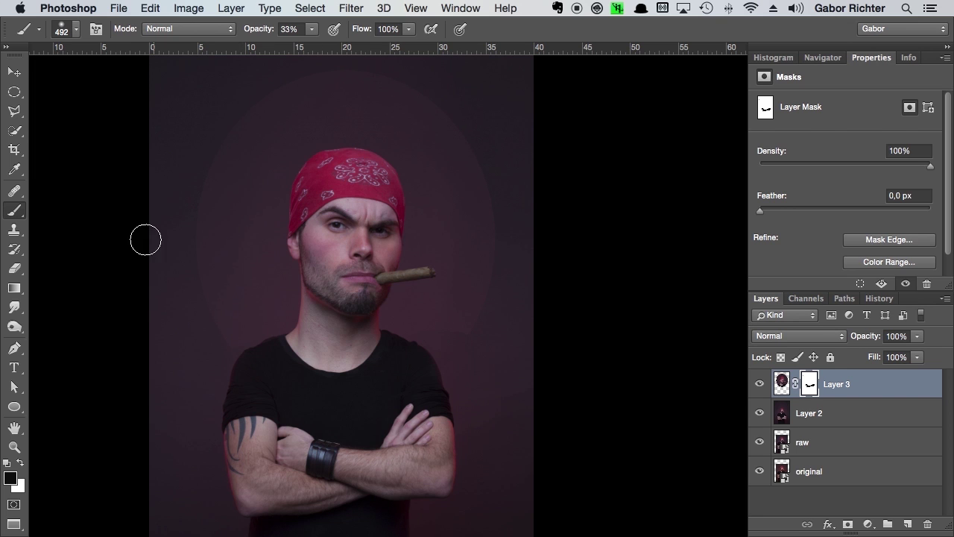
# Step: Enlarge the brush further and fade the light halo beside the head into the background
pyautogui.rightClick(405, 149)
pyautogui.moveTo(549, 175); pyautogui.dragTo(552, 176)
pyautogui.press('Return')
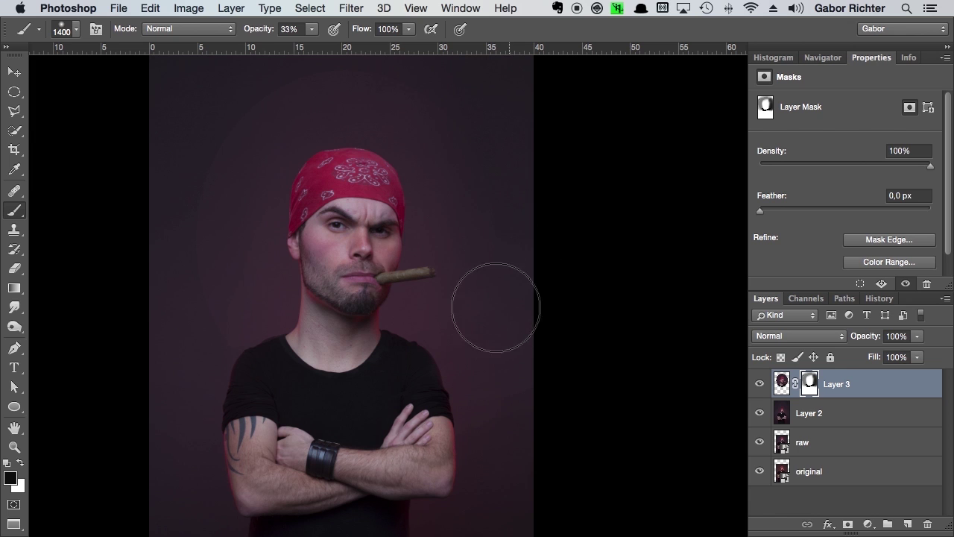
pyautogui.moveTo(459, 115); pyautogui.dragTo(362, 85)
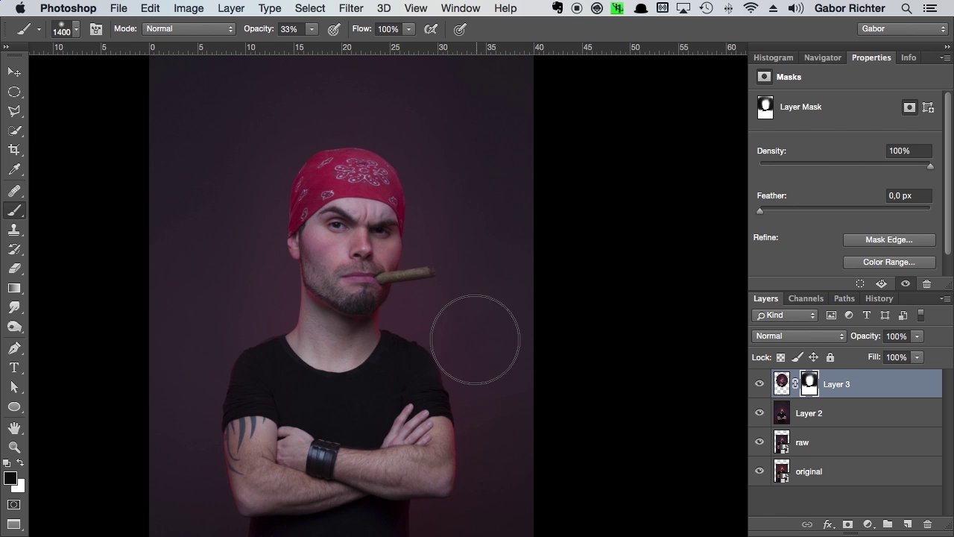
# Step: Bring the area above the head into view, reset the brush very large and recentre the head
pyautogui.moveTo(494, 187); pyautogui.dragTo(526, 334)
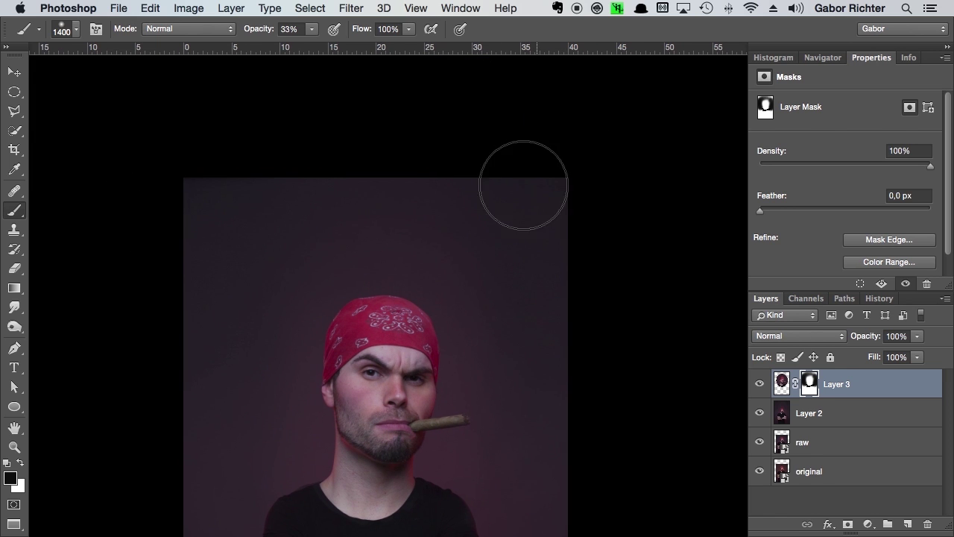
pyautogui.rightClick(591, 215)
pyautogui.moveTo(682, 196); pyautogui.dragTo(676, 192)
pyautogui.press('Return')
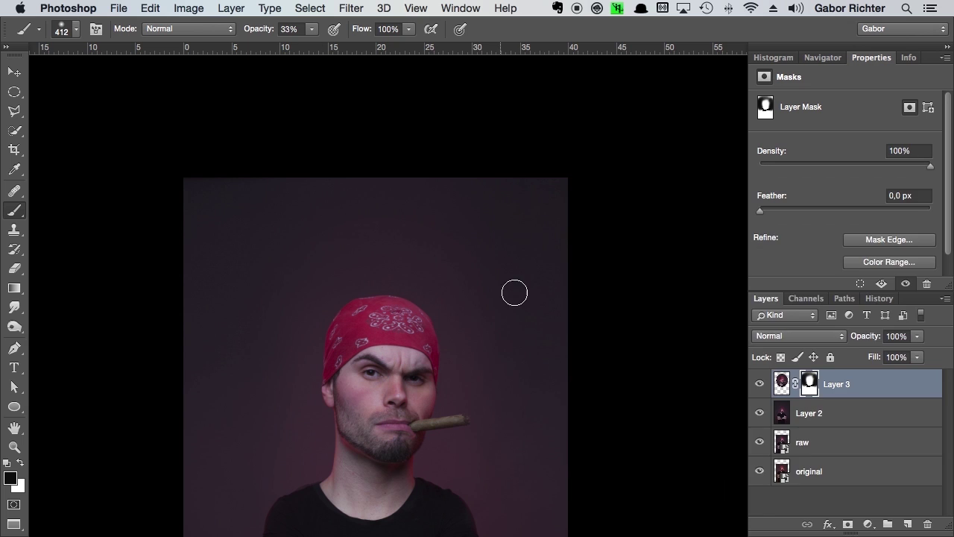
pyautogui.rightClick(578, 216)
pyautogui.press('Return')
pyautogui.rightClick(537, 227)
pyautogui.click(684, 196)
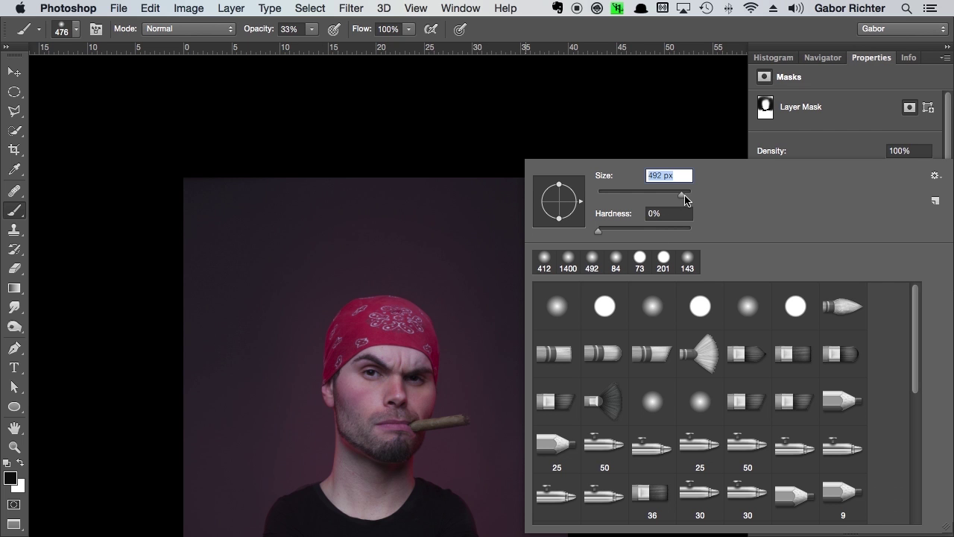
pyautogui.press('Return')
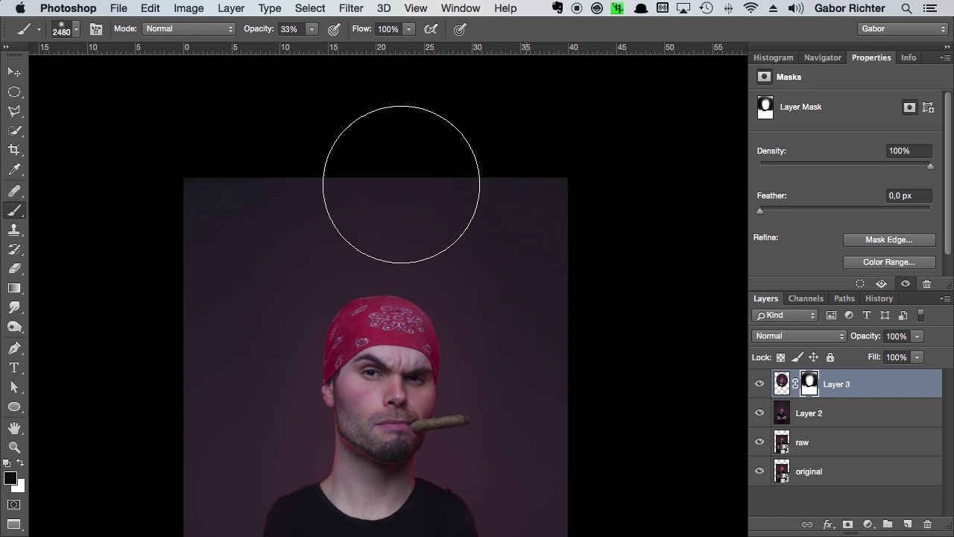
pyautogui.moveTo(350, 205); pyautogui.dragTo(190, 216)
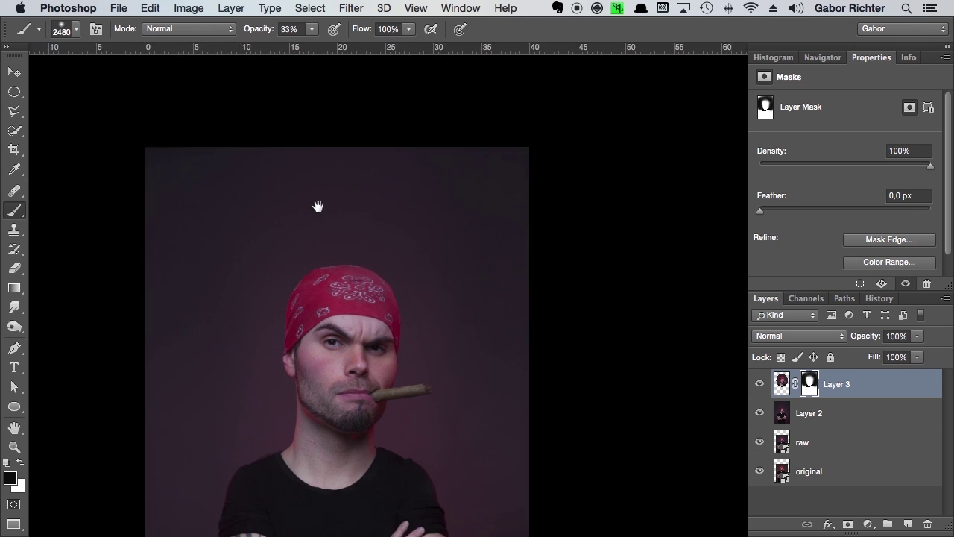
pyautogui.click(14, 447)
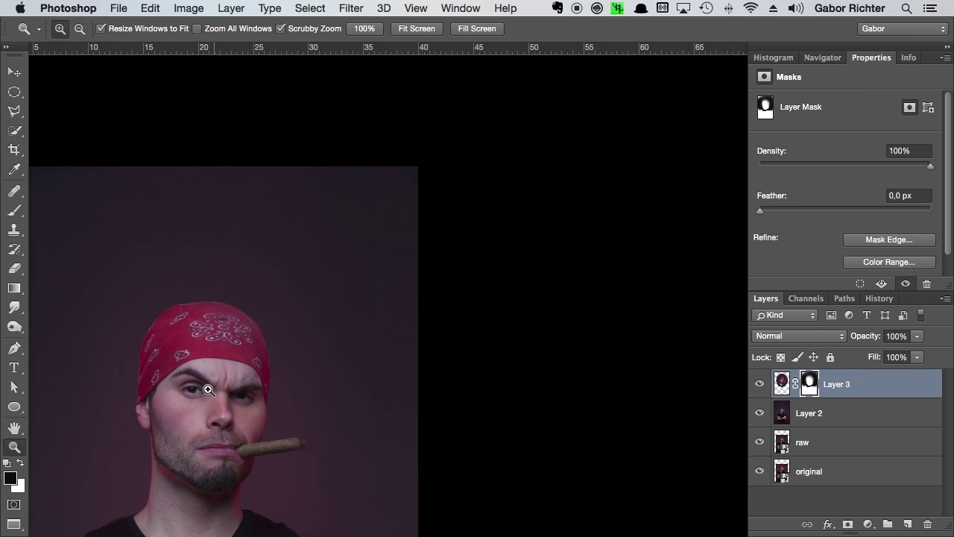
pyautogui.moveTo(188, 376); pyautogui.dragTo(149, 432)
pyautogui.moveTo(386, 319)
pyautogui.mouseDown()
pyautogui.moveTo(485, 213)
pyautogui.moveTo(430, 225)
pyautogui.mouseUp()
pyautogui.scroll(3, 440, 199)
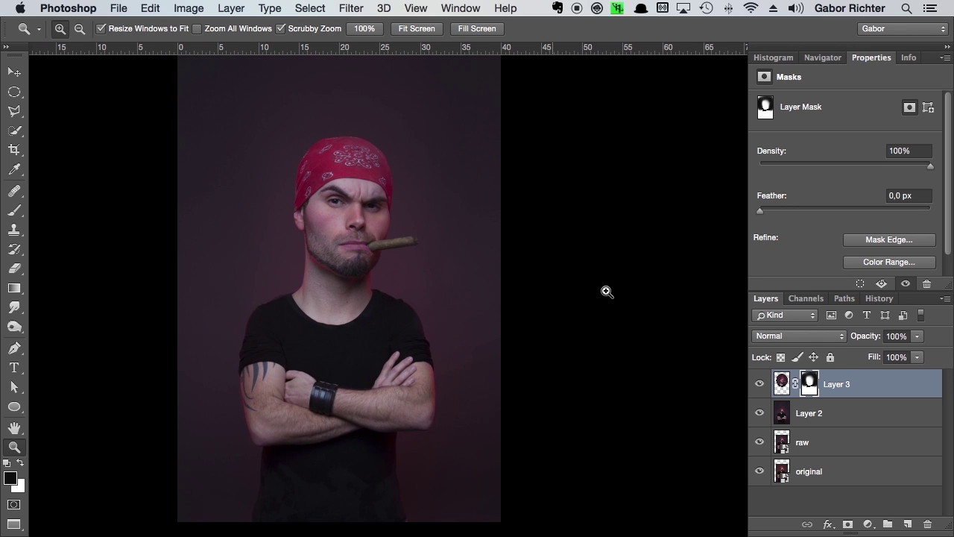
pyautogui.click(760, 383)
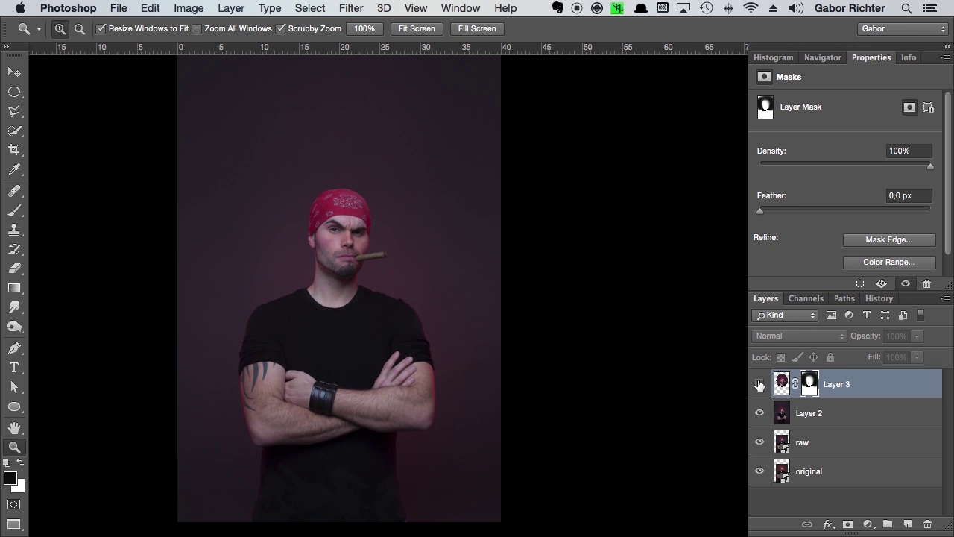
pyautogui.click(759, 384)
pyautogui.click(760, 384)
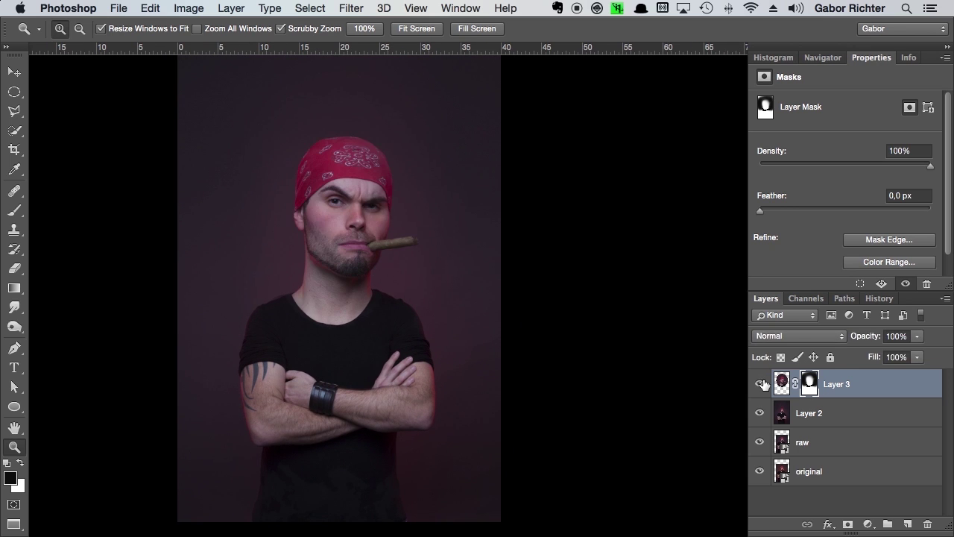
pyautogui.click(761, 383)
# Step: Zoom into the neck and paint white with a small, hard, 90% brush to restore skin over the collar tip
pyautogui.moveTo(284, 298)
pyautogui.mouseDown()
pyautogui.moveTo(357, 219)
pyautogui.moveTo(357, 194)
pyautogui.mouseUp()
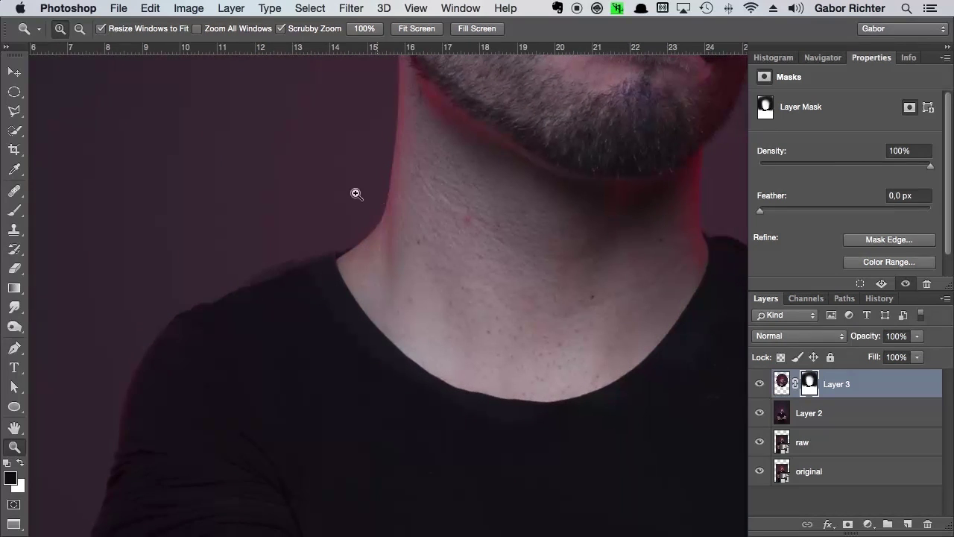
pyautogui.click(5, 214)
pyautogui.rightClick(410, 253)
pyautogui.click(568, 231)
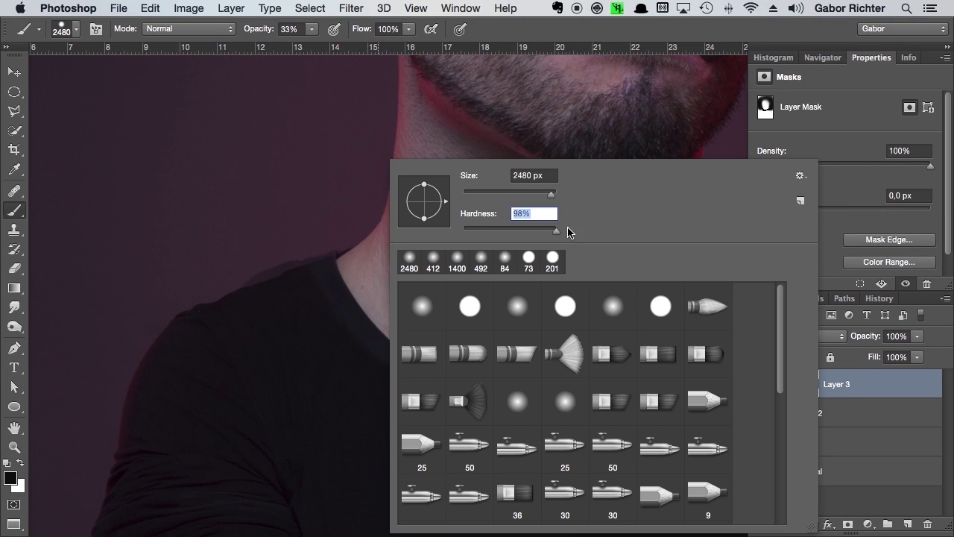
pyautogui.moveTo(552, 193); pyautogui.dragTo(486, 192)
pyautogui.press('Return')
pyautogui.press('9')
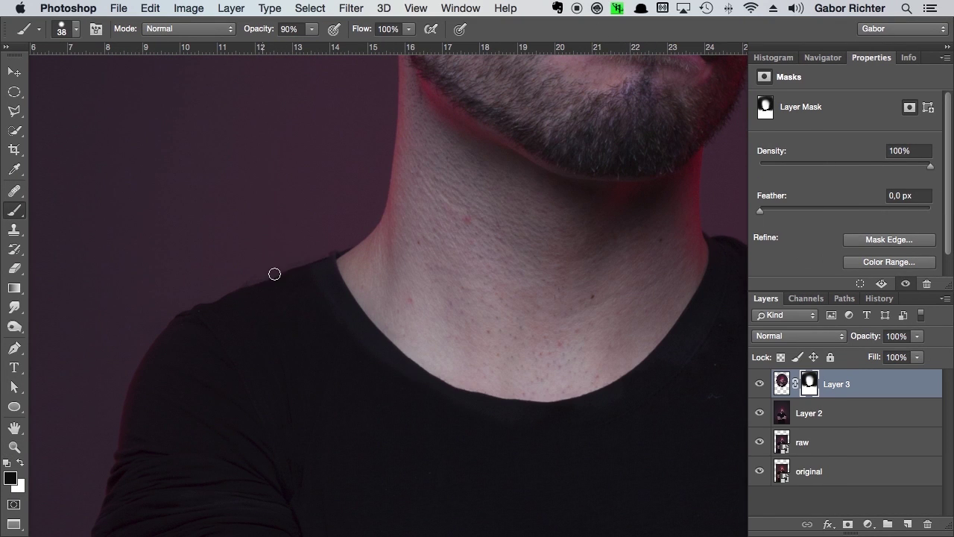
pyautogui.press('x')
pyautogui.moveTo(367, 256); pyautogui.dragTo(351, 251)
# Step: Enlarge the brush slightly, toggle the paint colour, then zoom out and centre the whole figure
pyautogui.rightClick(346, 225)
pyautogui.moveTo(500, 191); pyautogui.dragTo(514, 192)
pyautogui.press('Return')
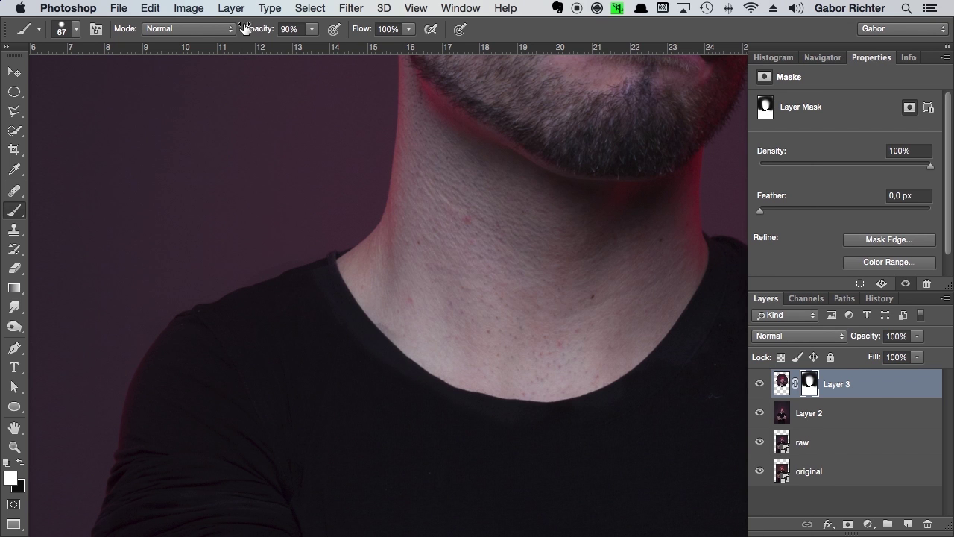
pyautogui.moveTo(244, 29); pyautogui.dragTo(253, 29)
pyautogui.rightClick(441, 158)
pyautogui.moveTo(564, 174); pyautogui.dragTo(574, 197)
pyautogui.press('Return')
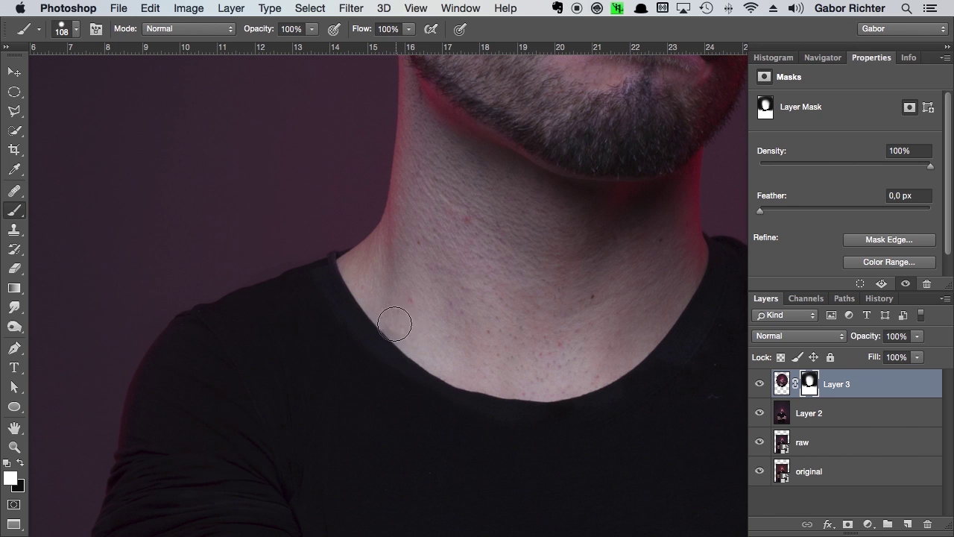
pyautogui.press('x')
pyautogui.press('x')
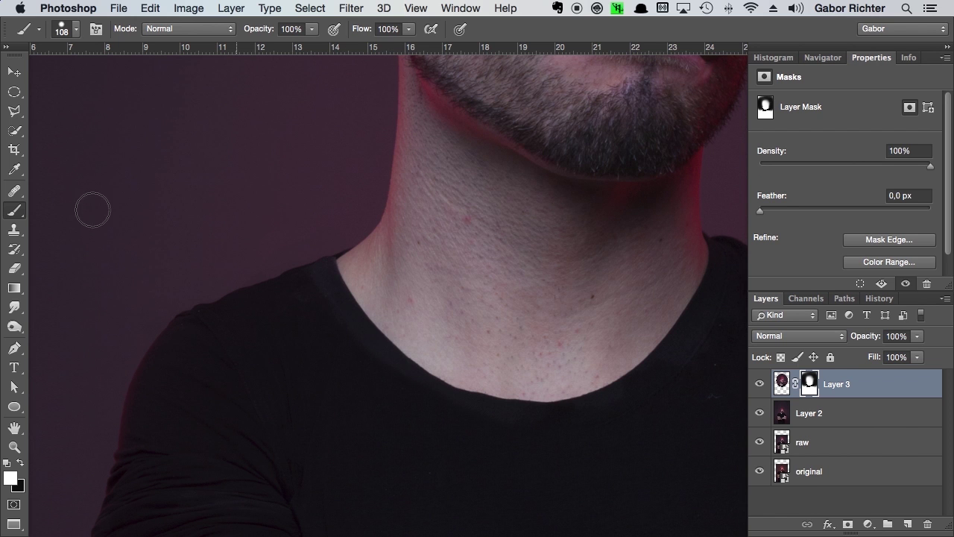
pyautogui.click(13, 448)
pyautogui.moveTo(415, 302); pyautogui.dragTo(366, 332)
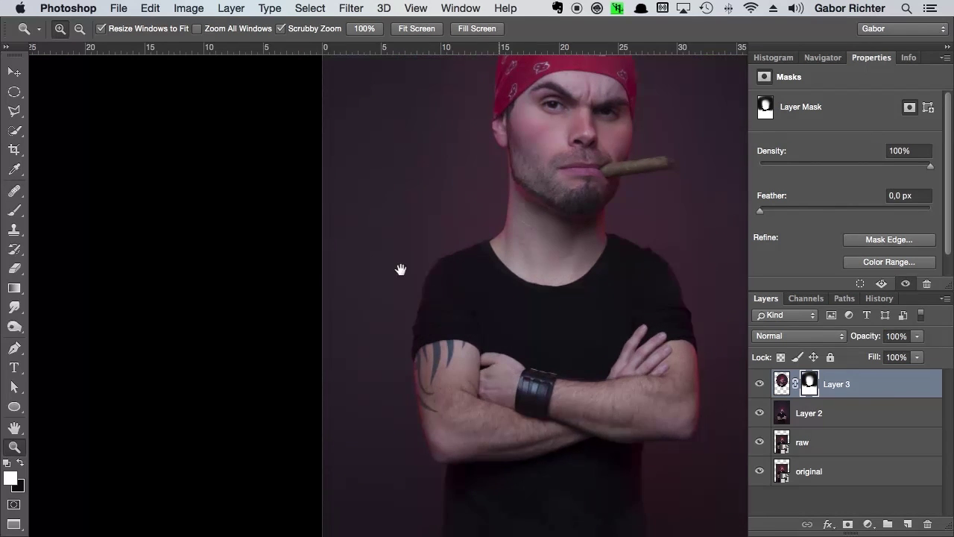
pyautogui.moveTo(398, 266)
pyautogui.mouseDown()
pyautogui.moveTo(295, 308)
pyautogui.moveTo(338, 268)
pyautogui.mouseUp()
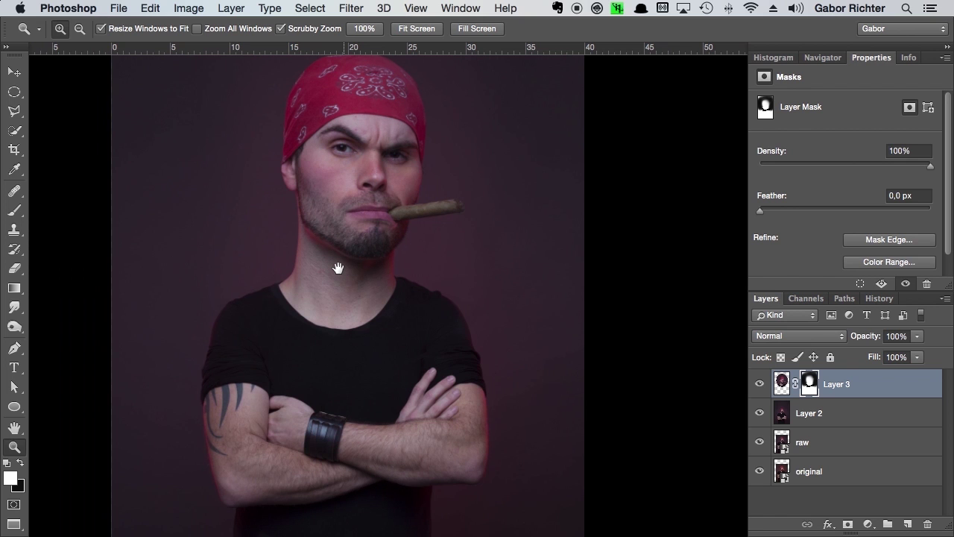